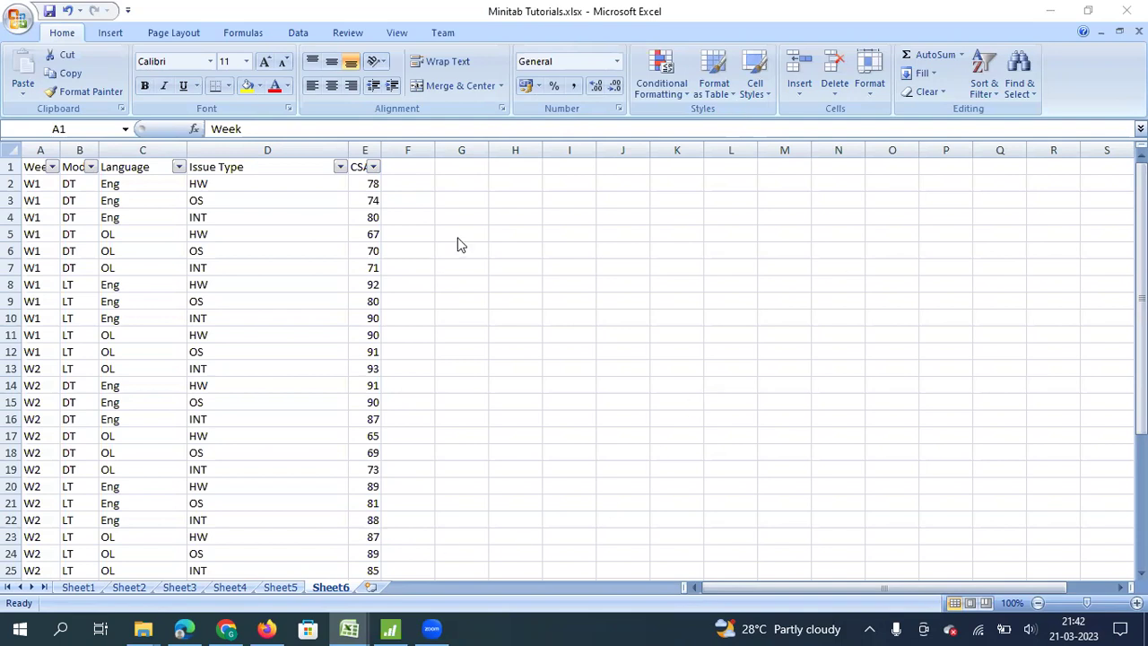
# Step: Switch to Minitab and locate the Multi-Vari Chart command among the quality tools
pyautogui.click(390, 628)
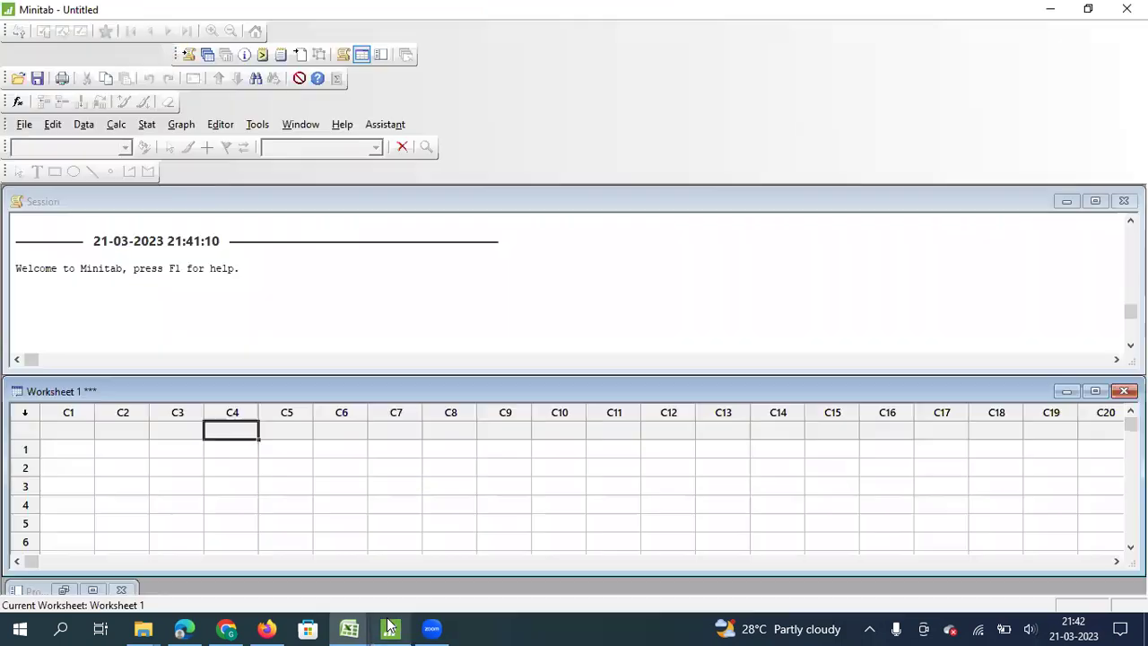
pyautogui.click(147, 124)
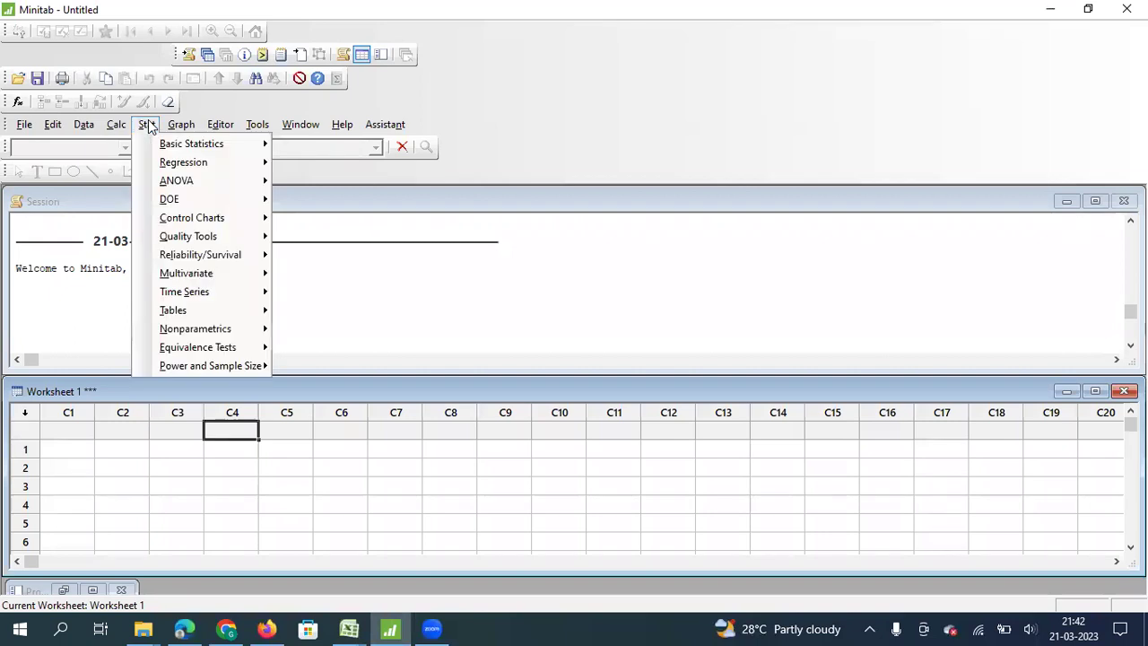
pyautogui.moveTo(212, 237)
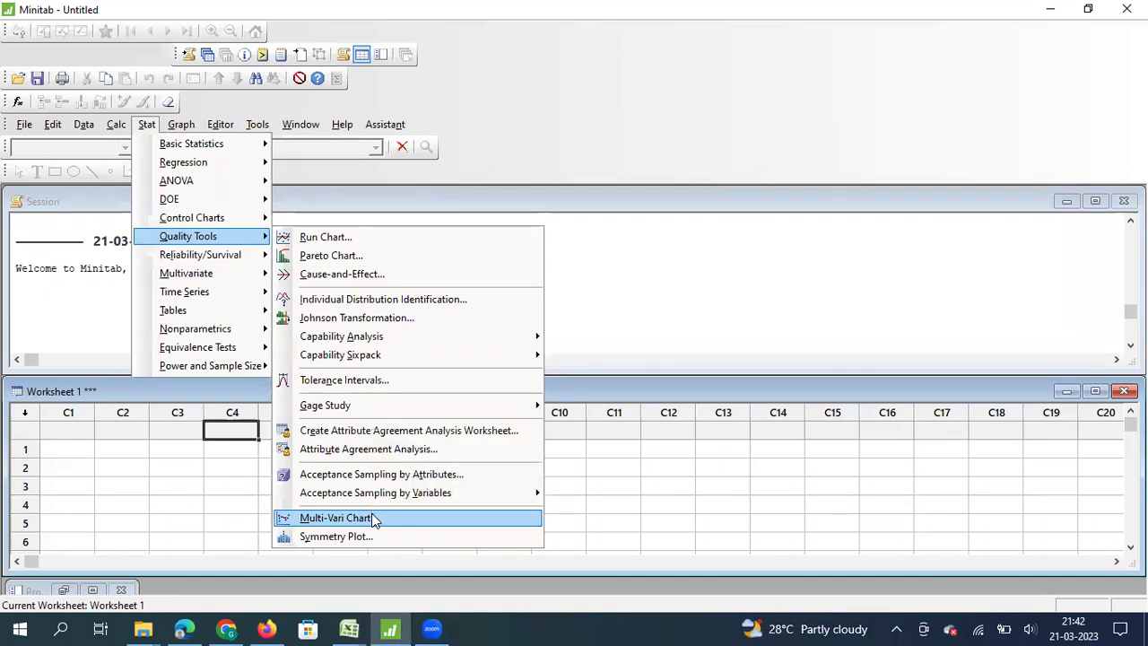
pyautogui.click(182, 457)
pyautogui.click(181, 455)
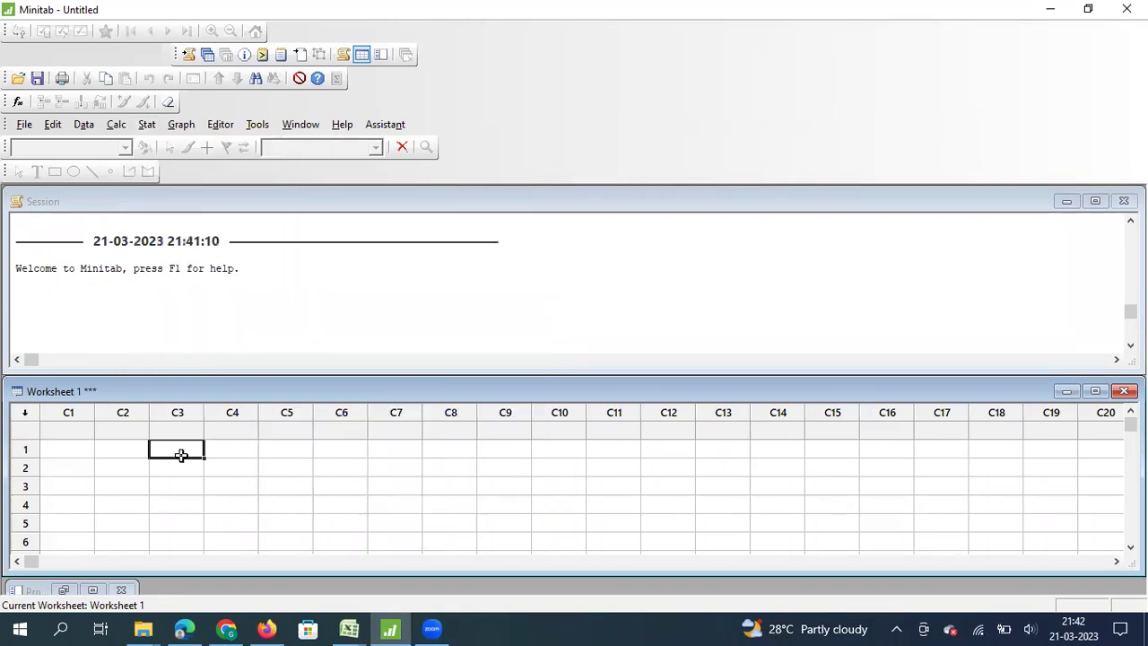
pyautogui.click(92, 437)
pyautogui.press('Down')
pyautogui.press('Down')
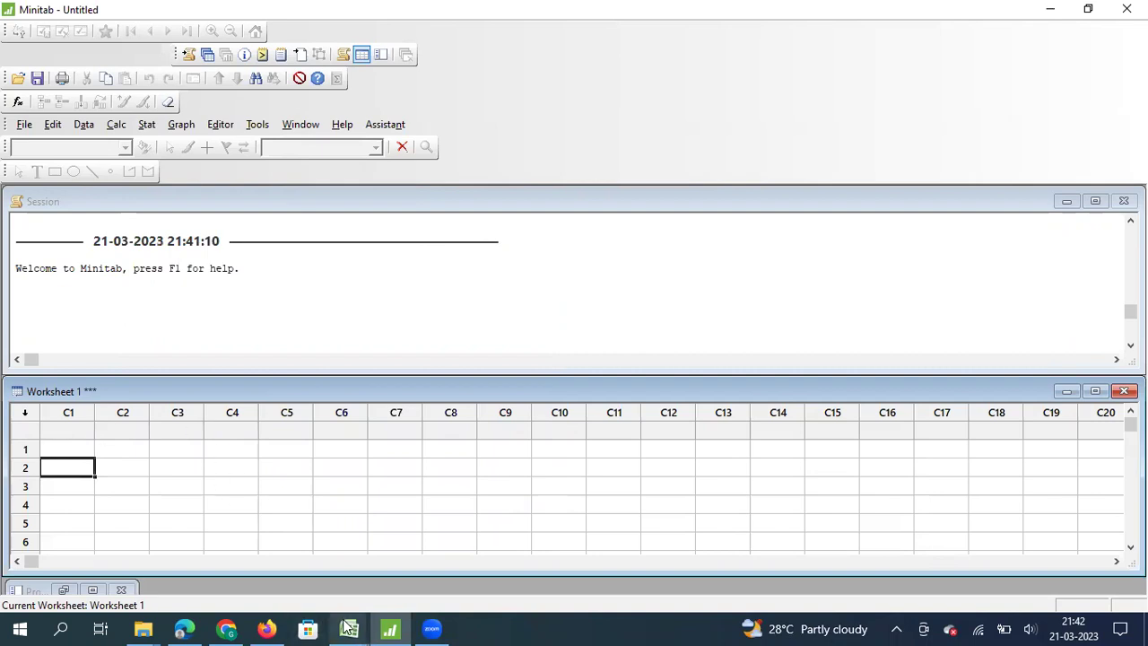
# Step: Switch to the Minitab Tutorials.xlsx workbook in Excel and examine the column headers from Week to CSAT on Sheet6
pyautogui.moveTo(349, 628)
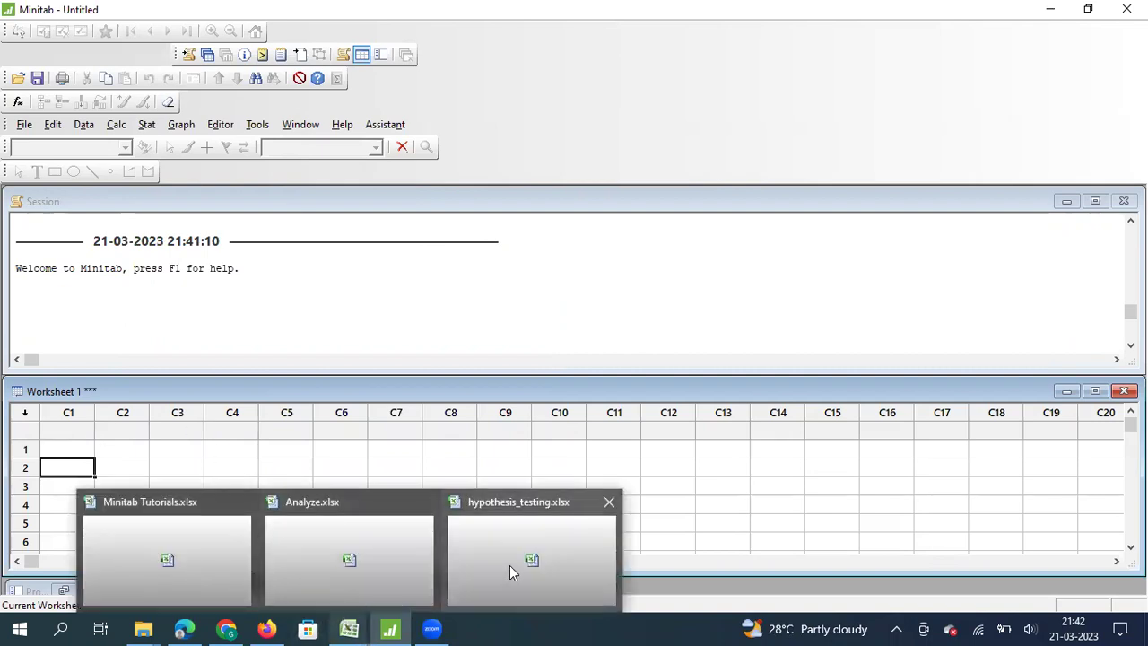
pyautogui.click(128, 535)
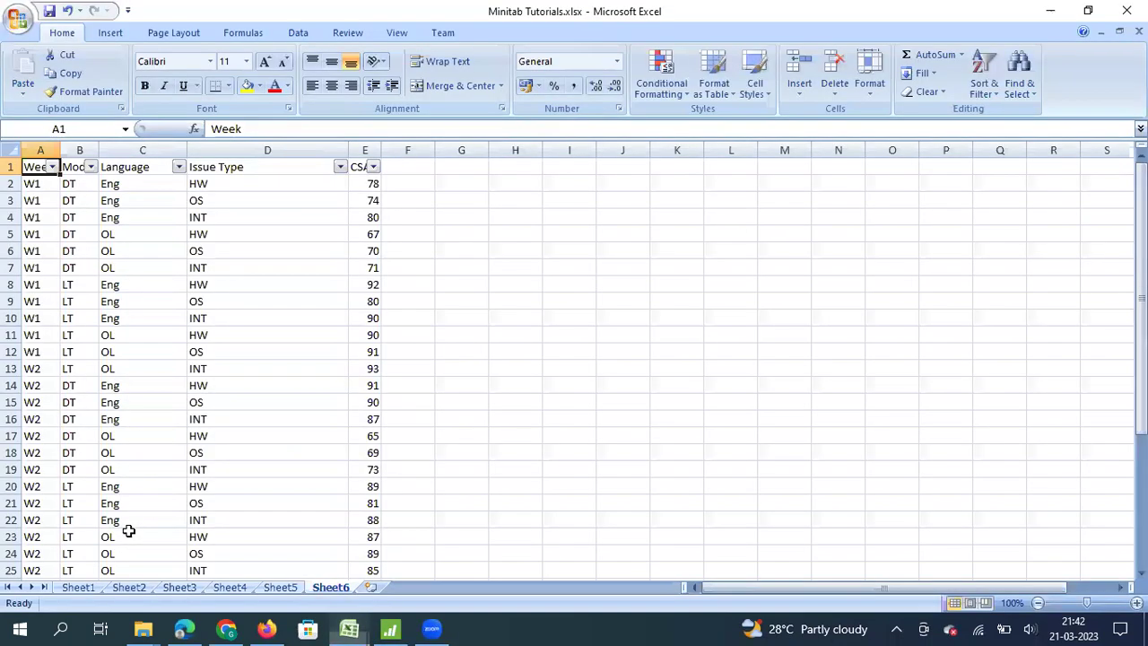
pyautogui.click(137, 261)
pyautogui.press('Up')
pyautogui.press('Up')
pyautogui.press('Up')
pyautogui.press('Up')
pyautogui.press('Up')
pyautogui.press('Up')
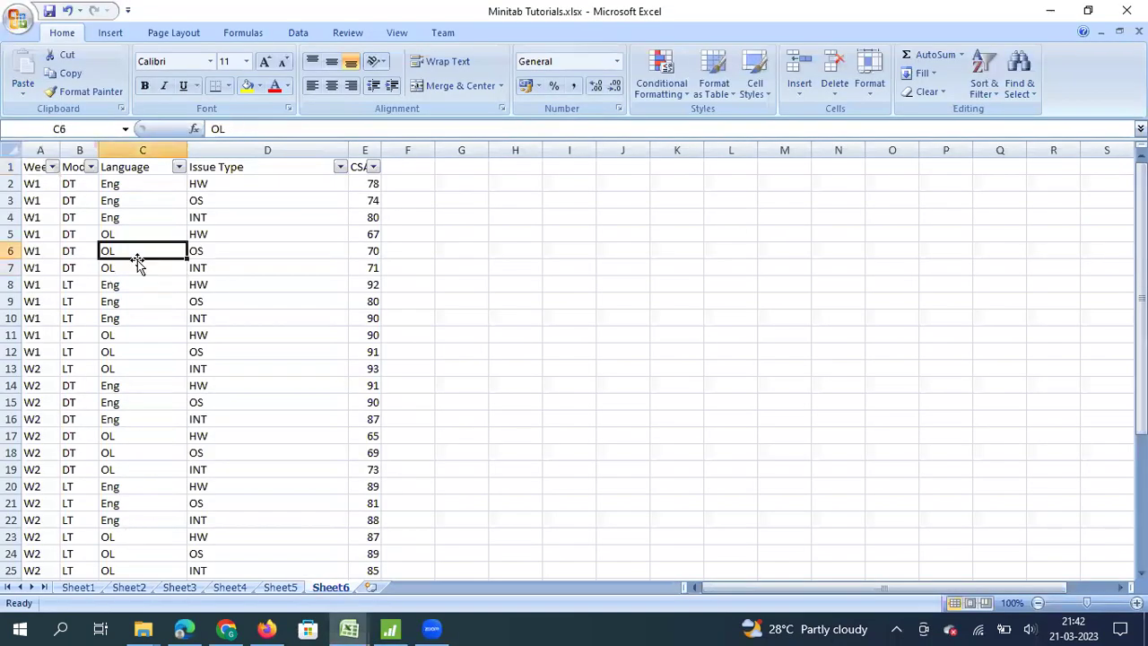
pyautogui.press('Left')
pyautogui.press('Left')
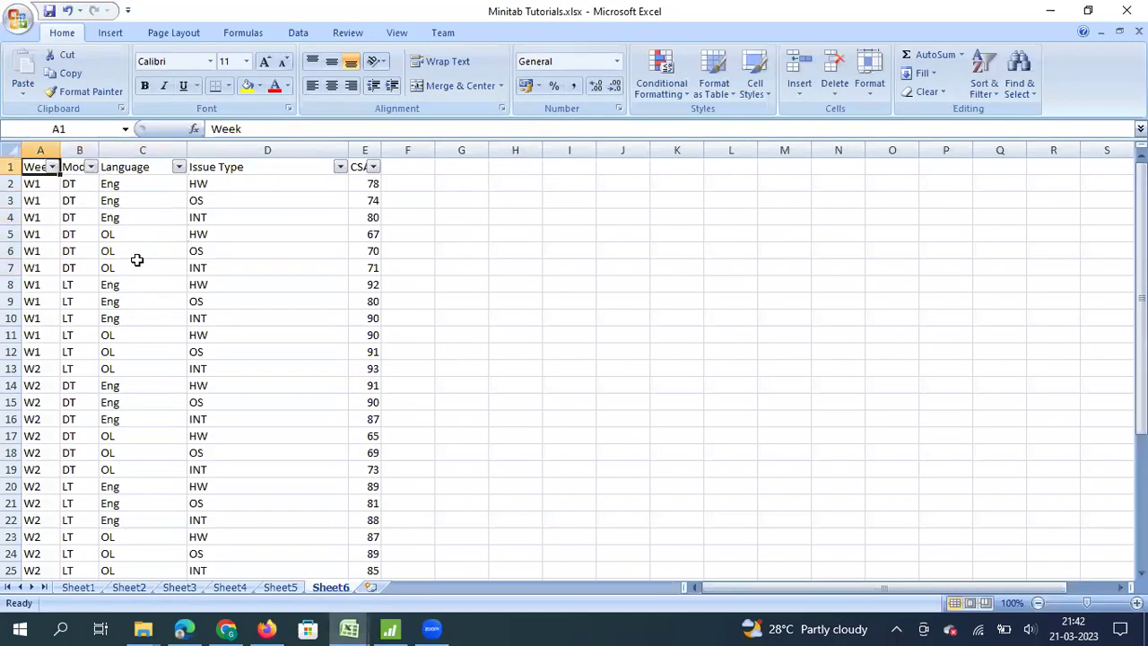
pyautogui.press('Right')
pyautogui.press('Right')
pyautogui.press('Right')
pyautogui.press('Right')
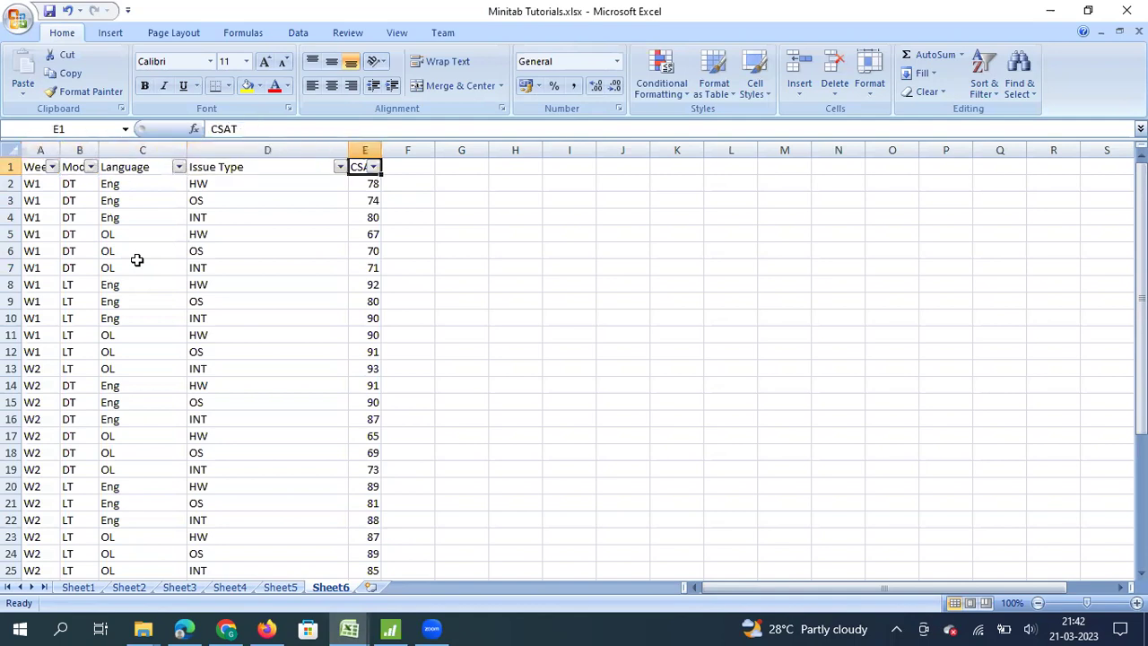
# Step: Examine the CSAT scores in the first data rows
pyautogui.press('Down')
pyautogui.press('Down')
pyautogui.press('Down')
pyautogui.press('Down')
pyautogui.press('Up')
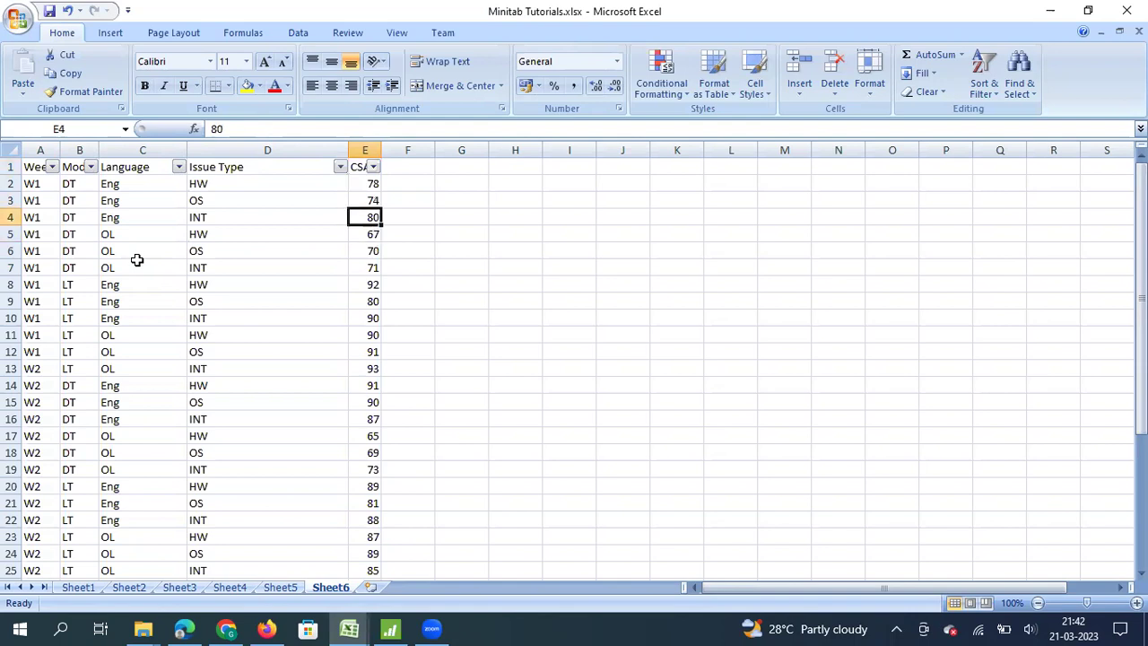
pyautogui.press('Up')
pyautogui.press('Up')
# Step: Read across the first record from Model to Issue Type and examine the different issue type entries below it
pyautogui.press('Left')
pyautogui.press('Left')
pyautogui.press('Left')
pyautogui.press('Left')
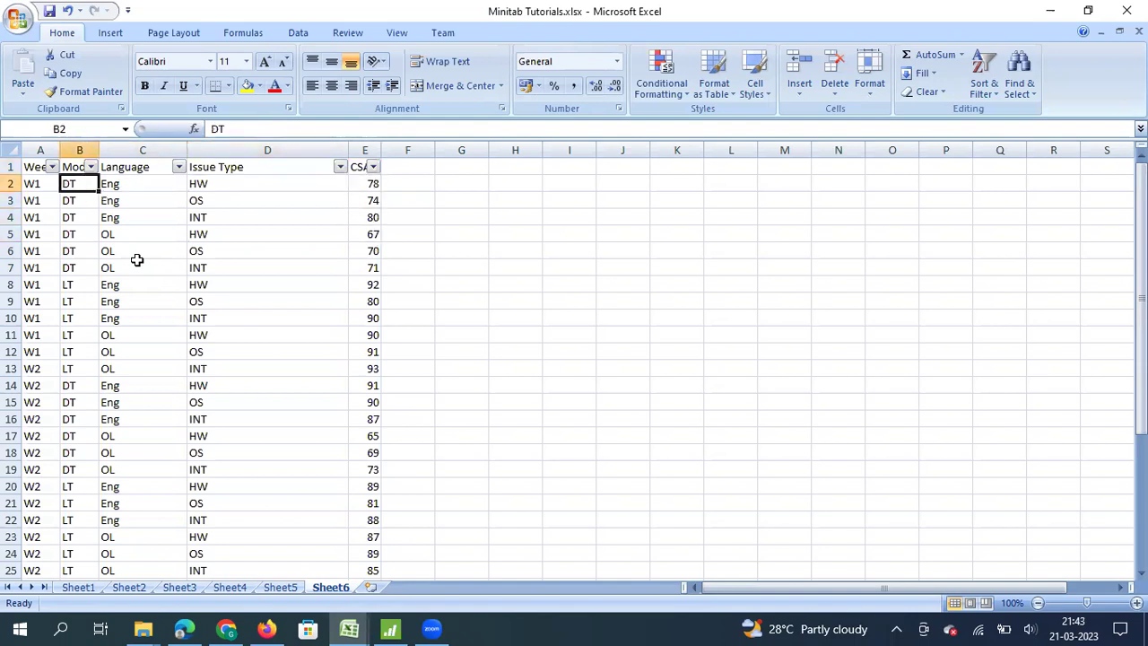
pyautogui.press('Right')
pyautogui.press('Right')
pyautogui.press('Right')
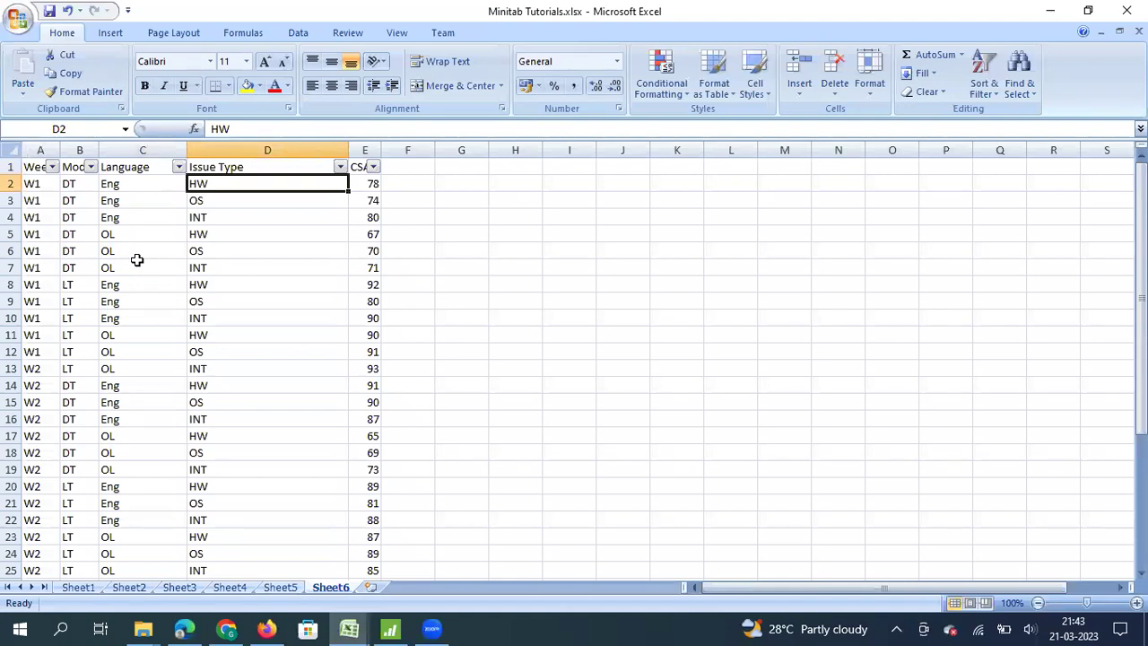
pyautogui.press('Down')
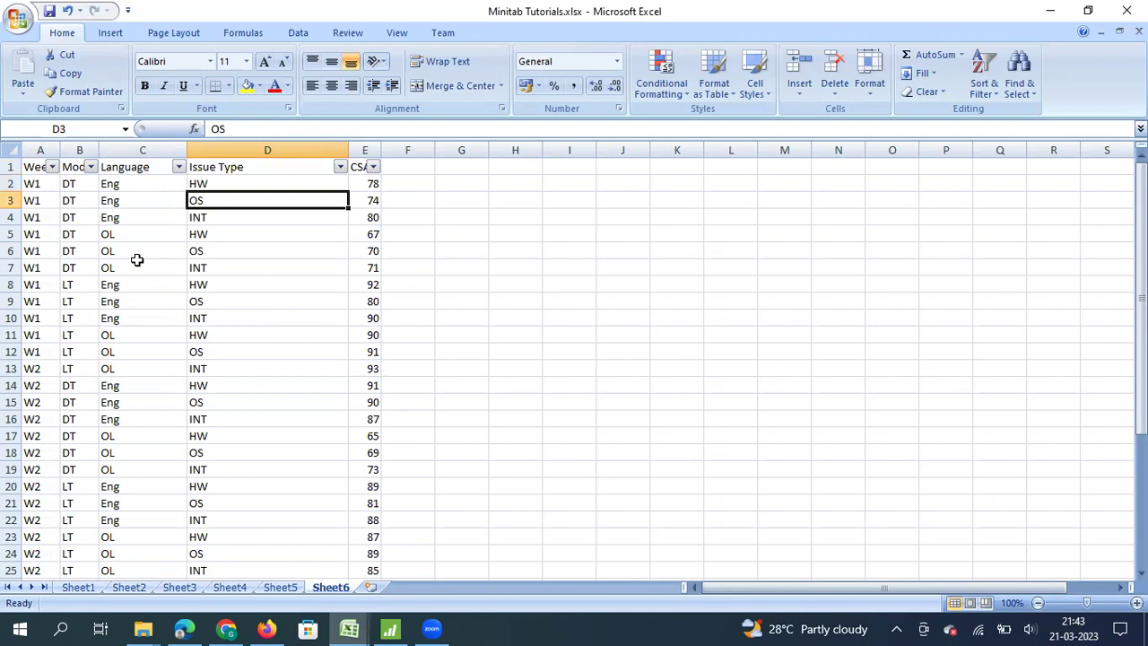
pyautogui.press('Down')
pyautogui.press('Down')
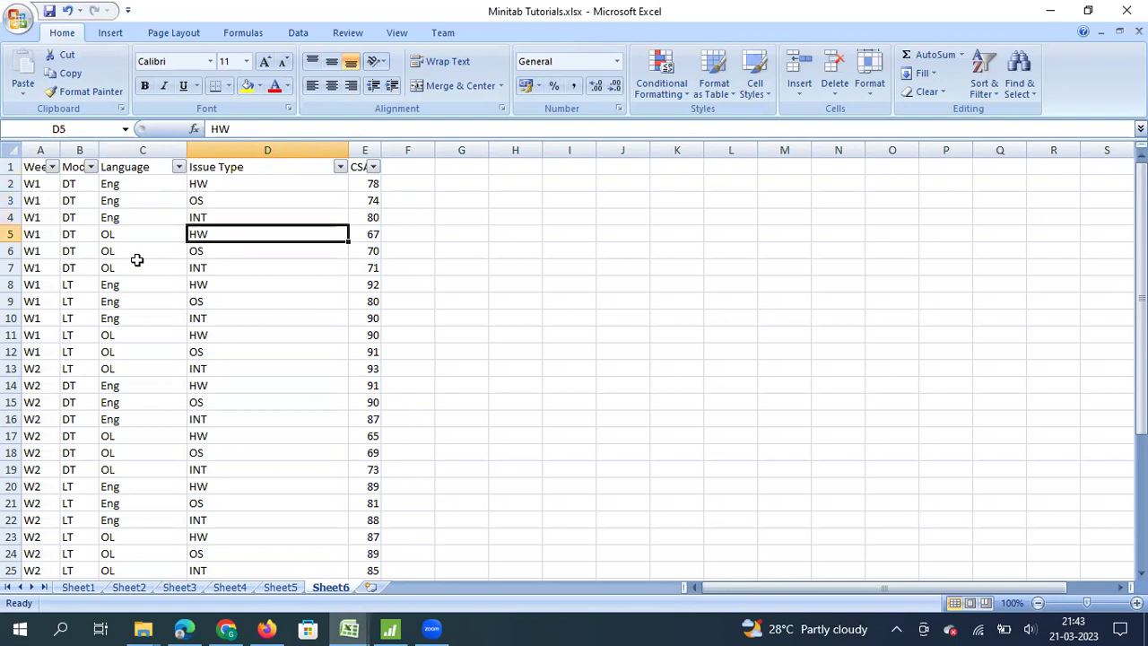
pyautogui.press('Up')
pyautogui.press('Up')
pyautogui.press('Up')
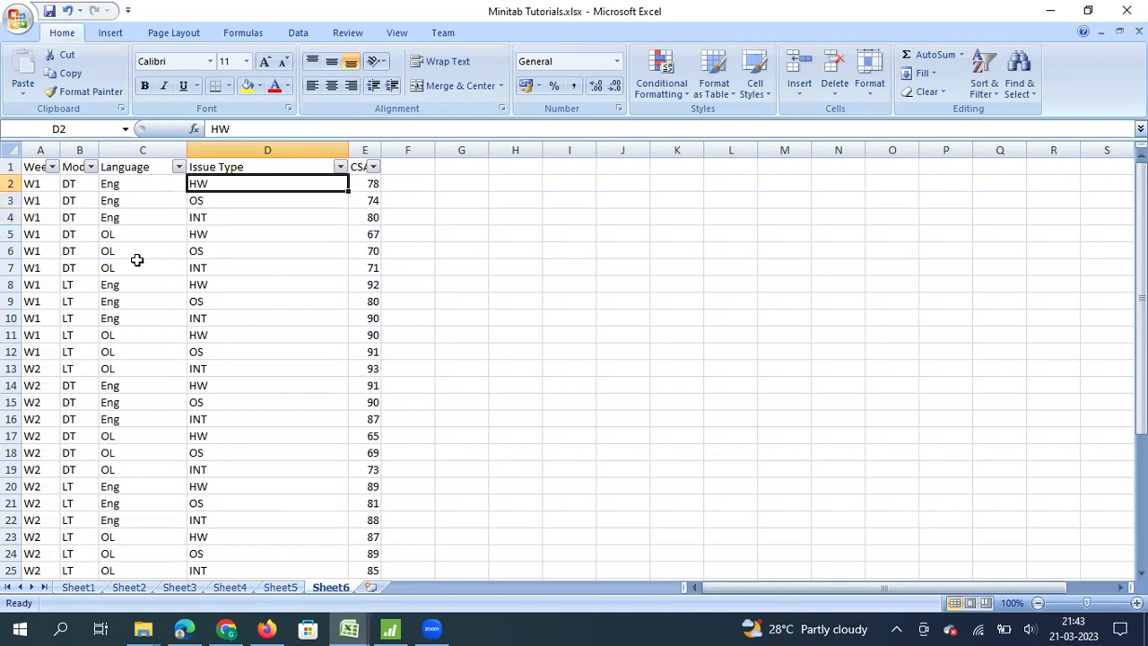
# Step: Examine the Language entry of the first record and the Model entries of the W1 rows
pyautogui.press('Left')
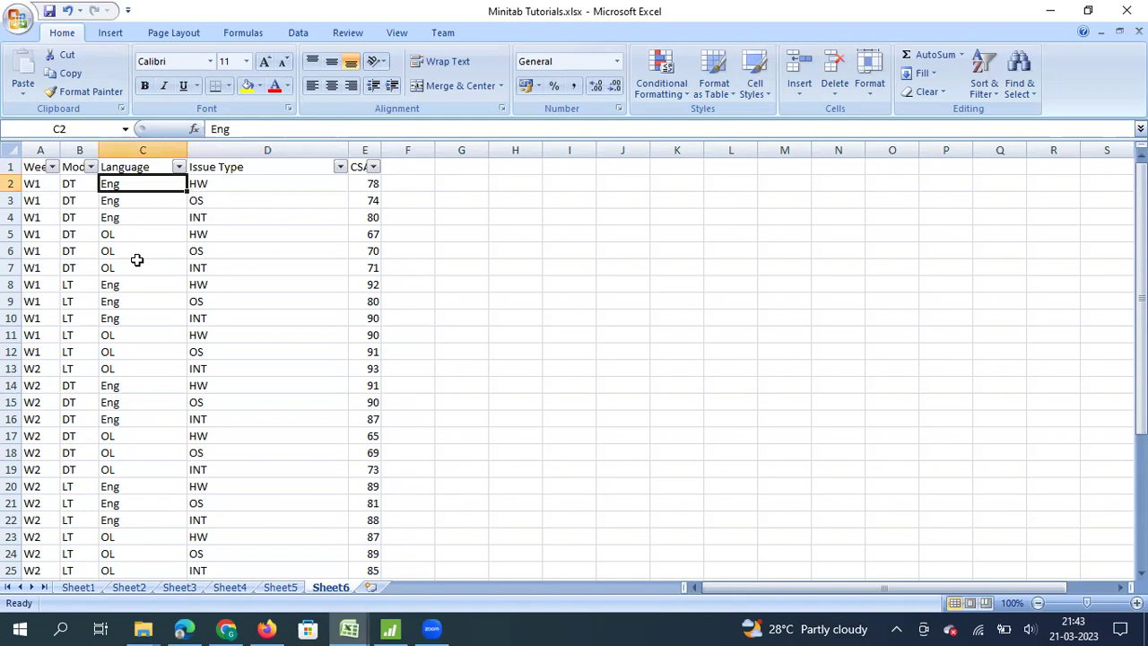
pyautogui.press('Left')
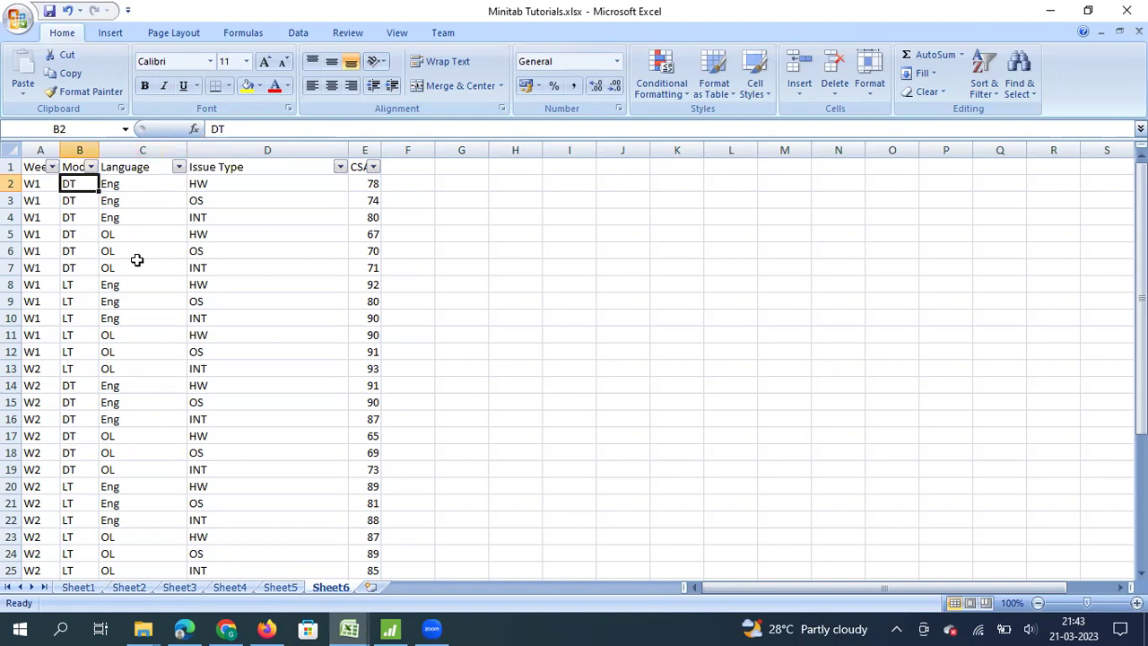
pyautogui.press('Down')
pyautogui.press('Down')
pyautogui.press('Down')
pyautogui.press('Down')
pyautogui.press('Down')
pyautogui.press('Down')
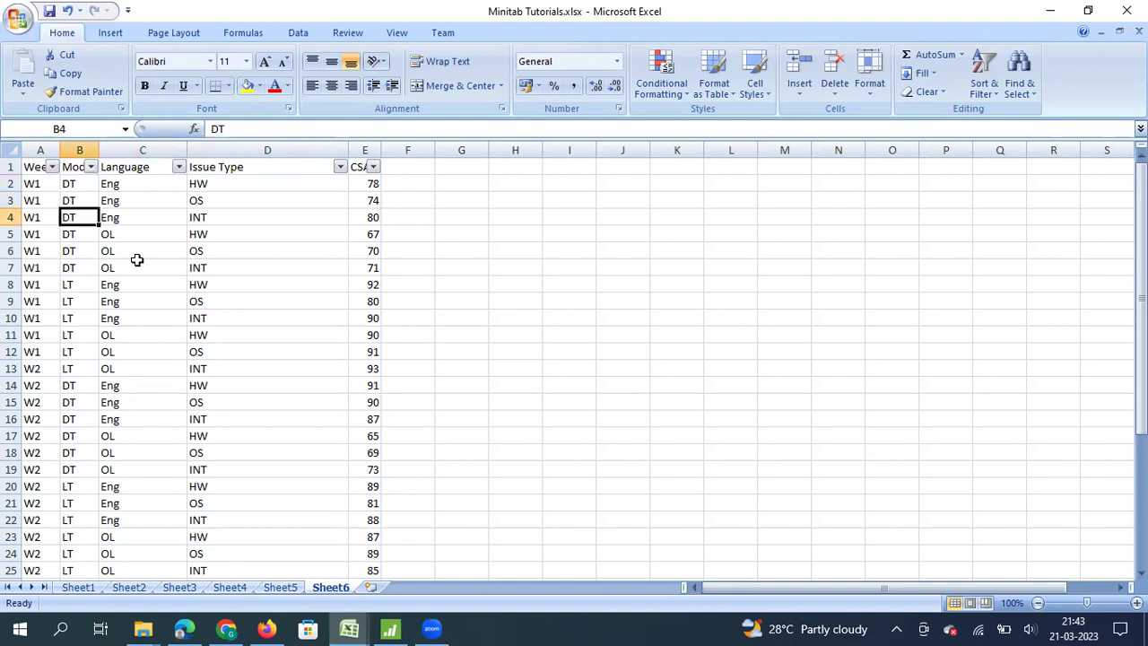
pyautogui.press('Up')
pyautogui.press('Up')
pyautogui.press('Up')
pyautogui.press('Up')
pyautogui.press('Up')
pyautogui.press('Up')
pyautogui.press('Up')
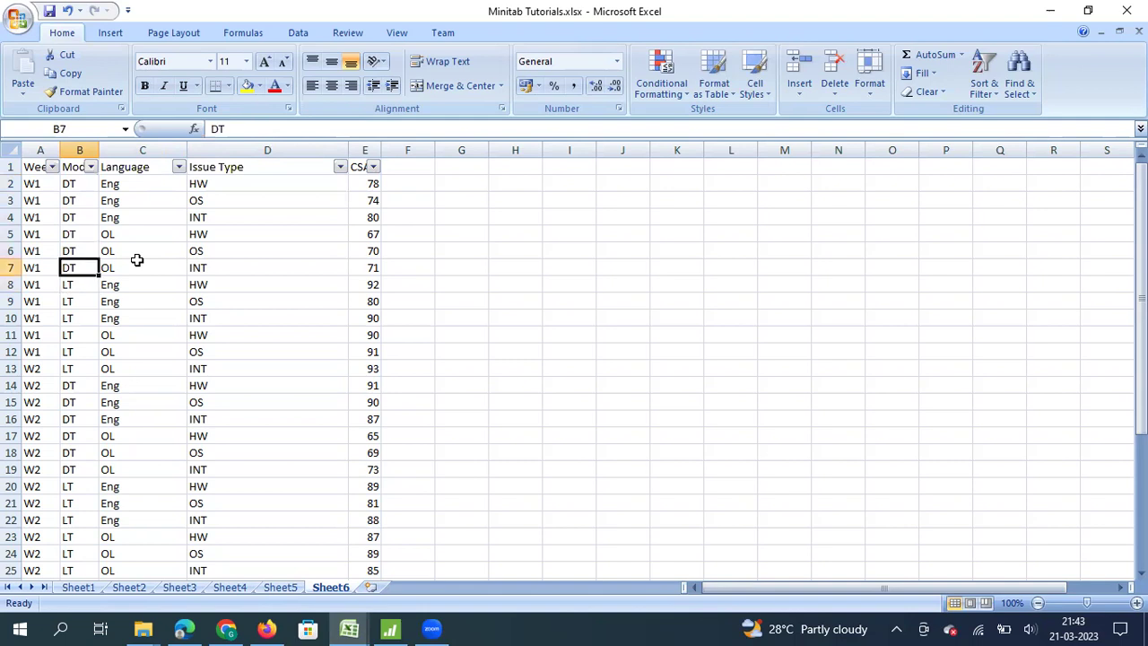
# Step: Look through the entire Week column down to the end of the data and return to its header
pyautogui.press('Left')
pyautogui.press('Down')
pyautogui.press('Down')
pyautogui.press('Down')
pyautogui.press('Down')
pyautogui.press('Down')
pyautogui.press('Down')
pyautogui.press('Down')
pyautogui.press('Down')
pyautogui.press('Down')
pyautogui.press('Down')
pyautogui.press('Down')
pyautogui.press('Down')
pyautogui.press('Down')
pyautogui.press('Down')
pyautogui.press('Down')
pyautogui.press('Down')
pyautogui.press('Down')
pyautogui.press('Down')
pyautogui.press('Down')
pyautogui.press('Down')
pyautogui.press('Down')
pyautogui.press('Down')
pyautogui.press('Down')
pyautogui.press('Down')
pyautogui.press('Down')
pyautogui.press('Down')
pyautogui.press('Down')
pyautogui.press('Down')
pyautogui.press('Down')
pyautogui.press('Down')
pyautogui.press('Down')
pyautogui.press('Down')
pyautogui.press('Down')
pyautogui.press('Down')
pyautogui.press('Down')
pyautogui.press('Down')
pyautogui.press('Down')
pyautogui.press('Down')
pyautogui.press('Down')
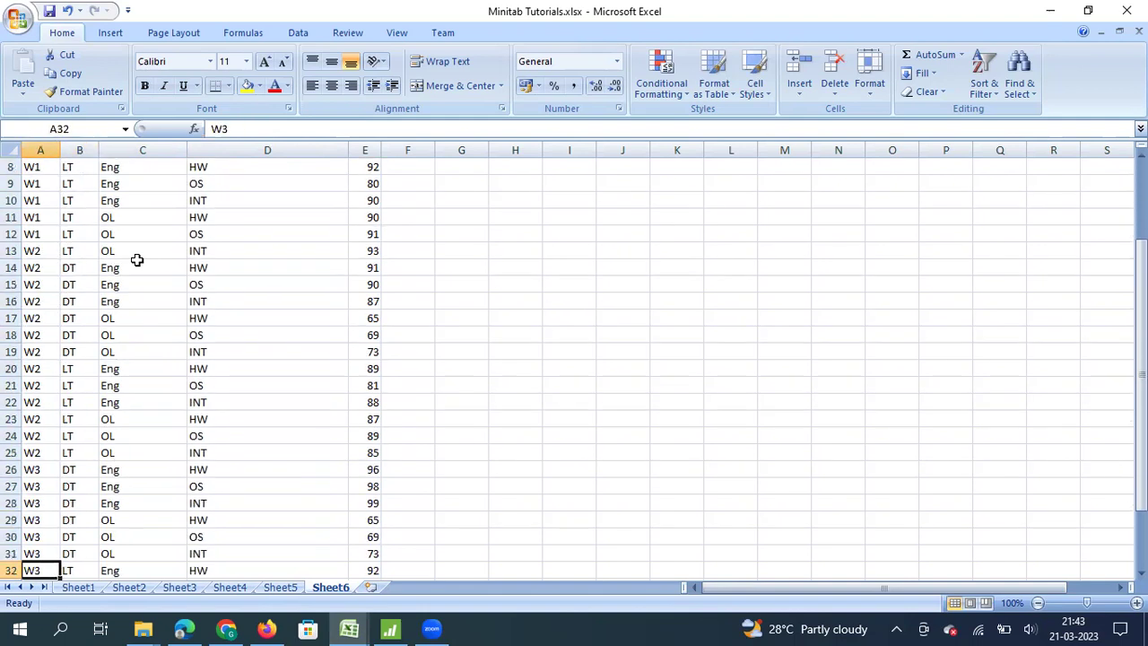
pyautogui.press('Up')
pyautogui.press('Up')
pyautogui.press('Up')
pyautogui.press('Up')
pyautogui.press('Up')
pyautogui.press('Up')
pyautogui.press('Up')
pyautogui.press('Up')
pyautogui.press('Up')
pyautogui.press('Up')
pyautogui.press('Up')
pyautogui.press('Up')
pyautogui.press('Up')
pyautogui.press('Up')
pyautogui.press('Up')
pyautogui.press('Up')
pyautogui.press('Up')
pyautogui.press('Up')
pyautogui.press('Up')
pyautogui.press('Up')
pyautogui.press('Up')
pyautogui.press('Up')
pyautogui.press('Up')
pyautogui.press('Up')
pyautogui.press('Up')
pyautogui.press('Up')
pyautogui.press('Up')
pyautogui.press('Up')
pyautogui.press('Up')
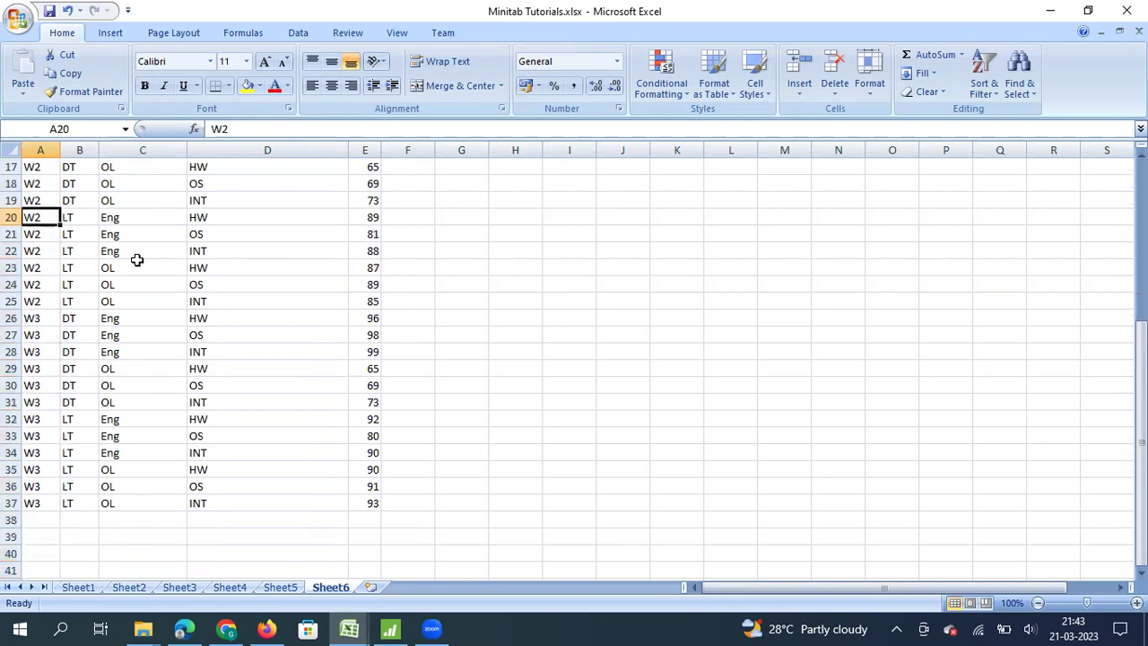
# Step: Review the factor column headers Week, Model, Language and Issue Type in row 1
pyautogui.press('Right')
pyautogui.press('Right')
pyautogui.press('Right')
pyautogui.press('Right')
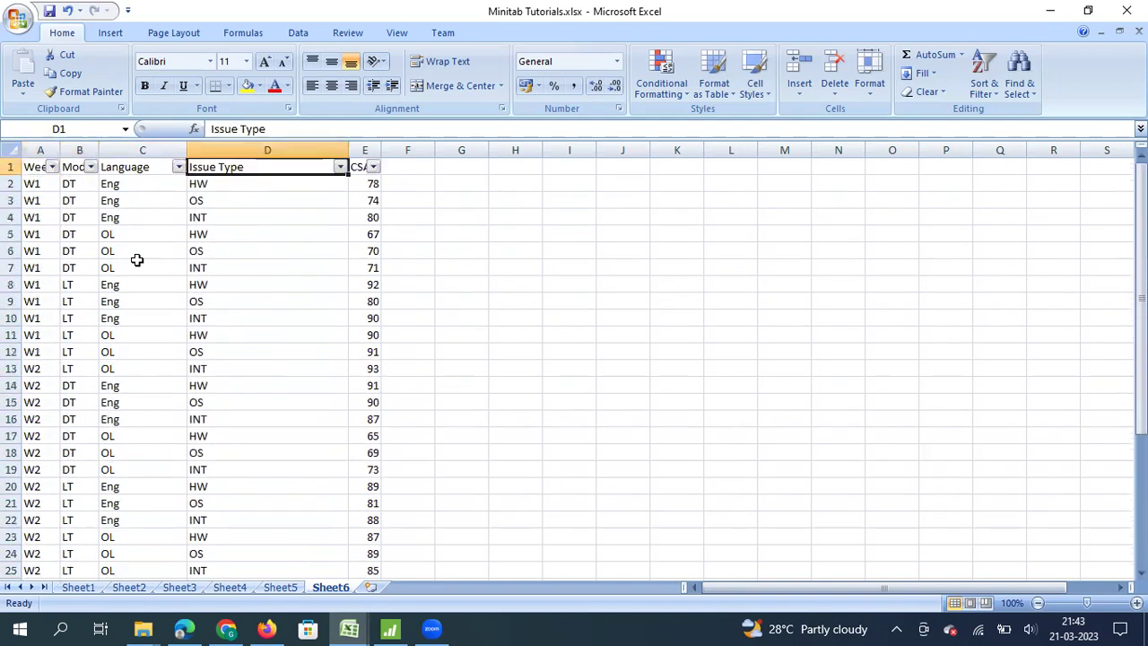
pyautogui.press('Left')
pyautogui.press('Left')
pyautogui.press('Left')
pyautogui.press('Left')
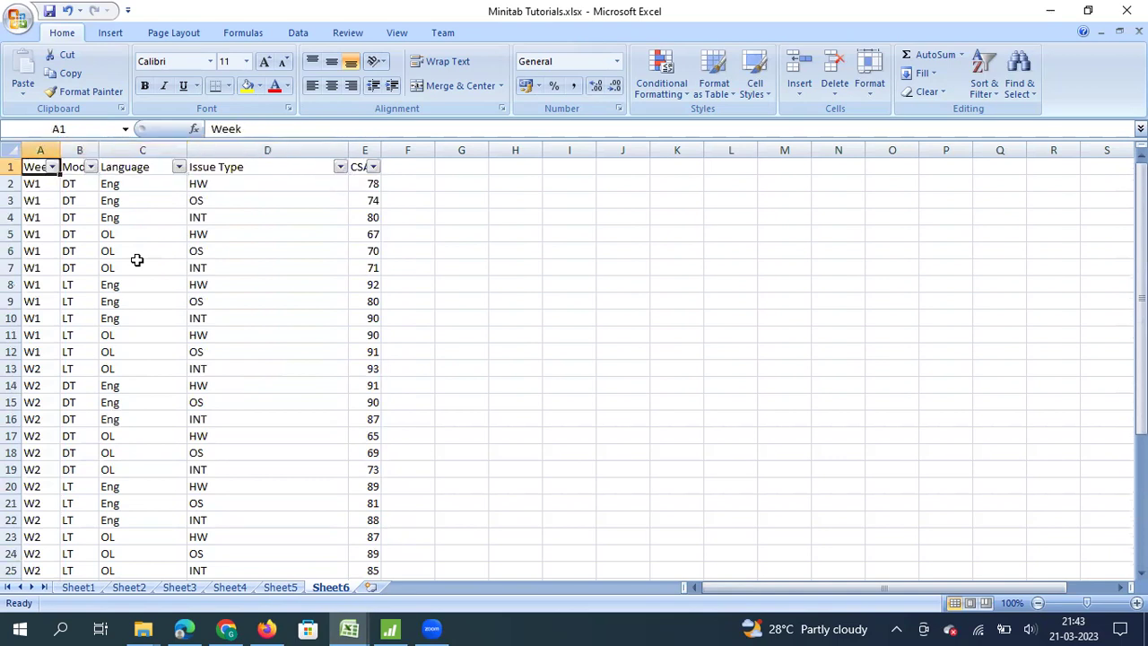
pyautogui.press('Right')
pyautogui.press('Right')
pyautogui.press('Right')
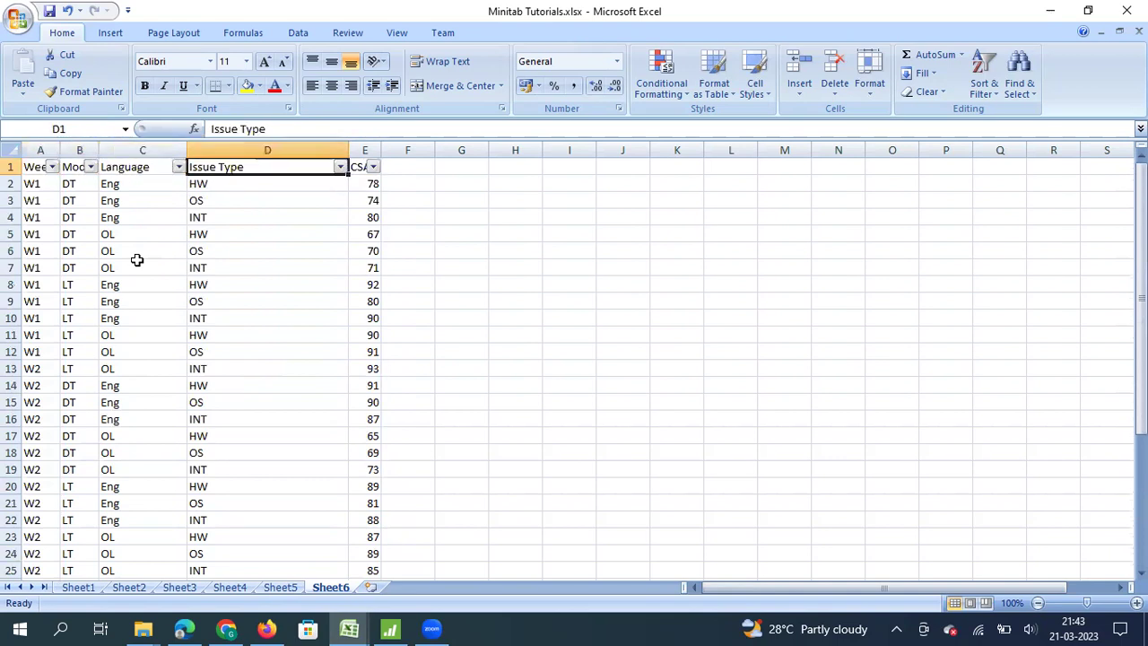
pyautogui.press('Left')
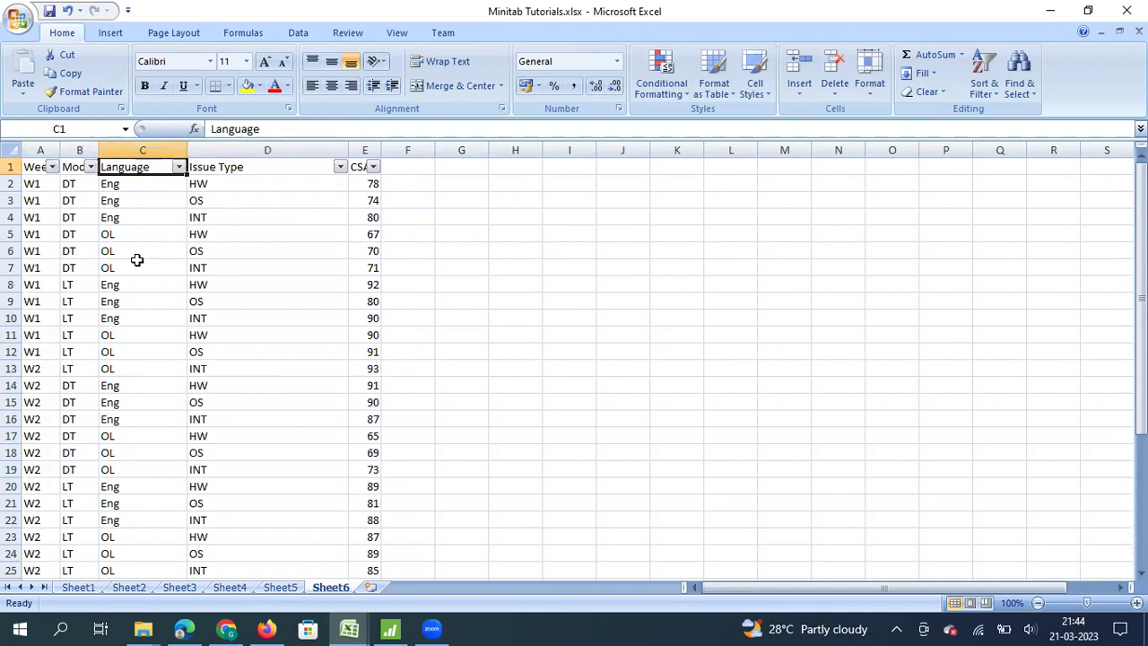
pyautogui.press('Left')
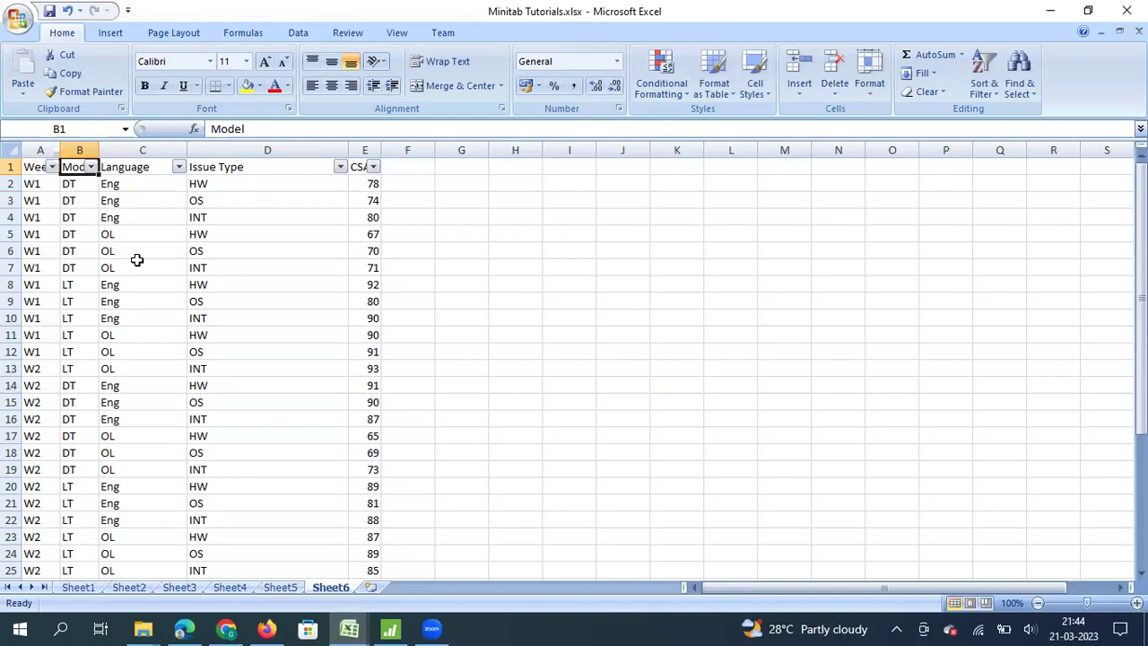
pyautogui.press('Right')
pyautogui.press('Right')
pyautogui.press('Right')
pyautogui.press('Left')
pyautogui.press('Left')
pyautogui.press('Left')
pyautogui.press('Left')
# Step: Examine the first entries of the Week column and return to its header in A1
pyautogui.press('Down')
pyautogui.press('Down')
pyautogui.press('Down')
pyautogui.press('Down')
pyautogui.press('Down')
pyautogui.press('Up')
pyautogui.press('Up')
pyautogui.press('Up')
pyautogui.press('Up')
pyautogui.press('Up')
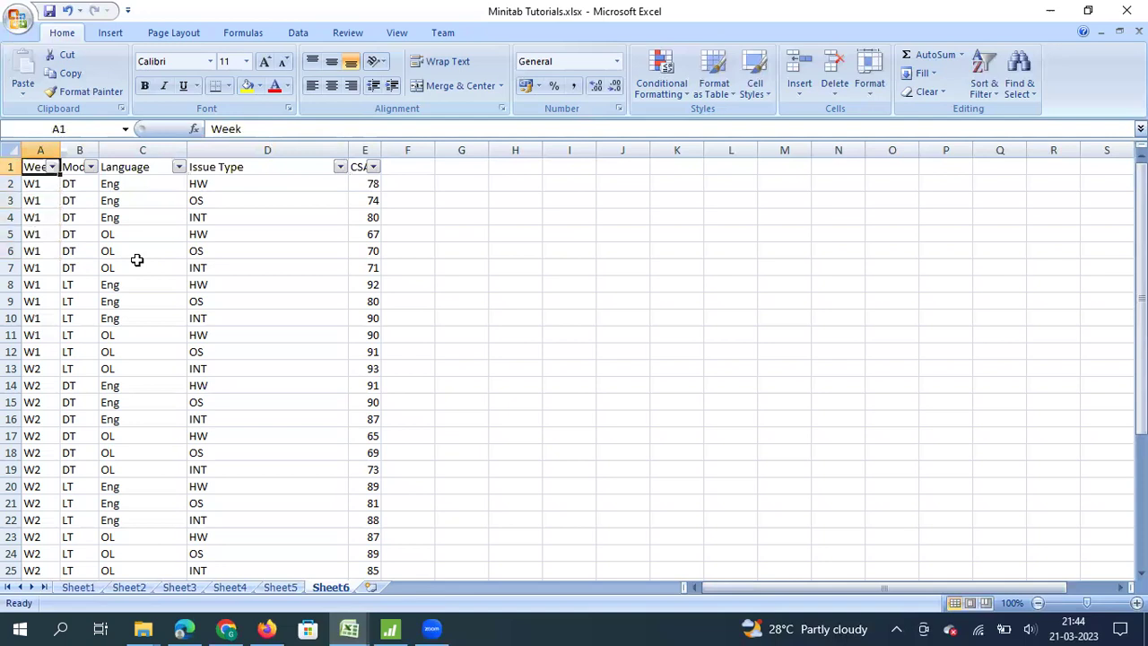
# Step: Copy the whole CSAT table with its headers, from Week to CSAT down to row 37
pyautogui.hotkey('shift', 'Right')
pyautogui.hotkey('shift', 'Right')
pyautogui.hotkey('shift', 'Right')
pyautogui.hotkey('shift', 'Right')
pyautogui.hotkey('shift', 'Right')
pyautogui.hotkey('shift', 'Left')
pyautogui.hotkey('ctrl', 'shift', 'Down')
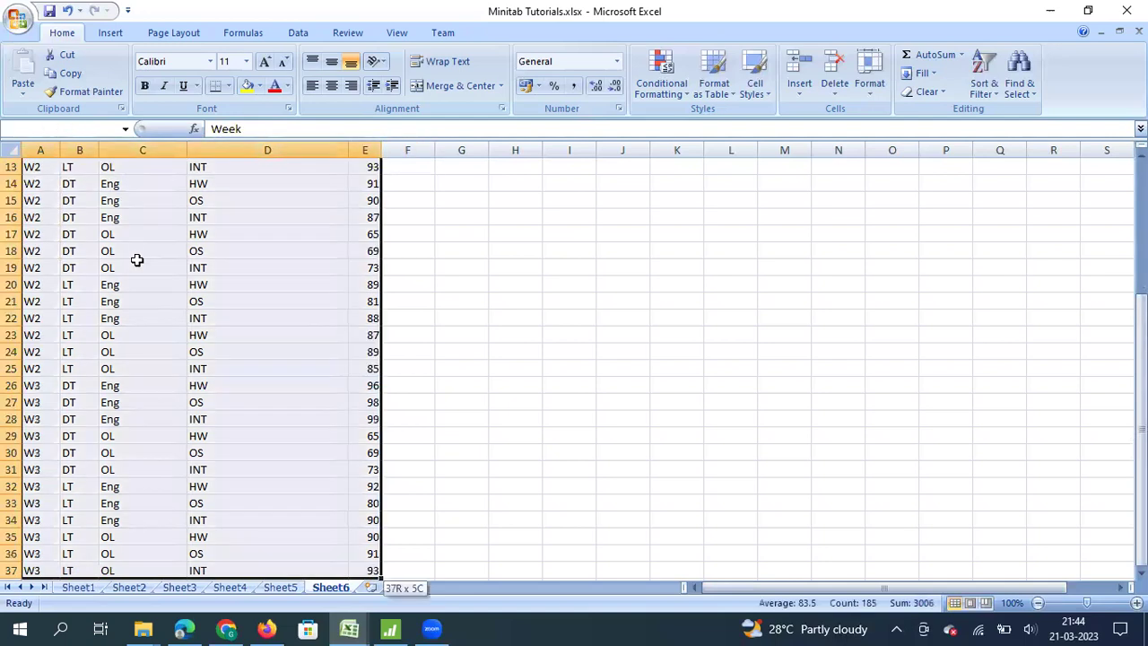
pyautogui.hotkey('ctrl', 'c')
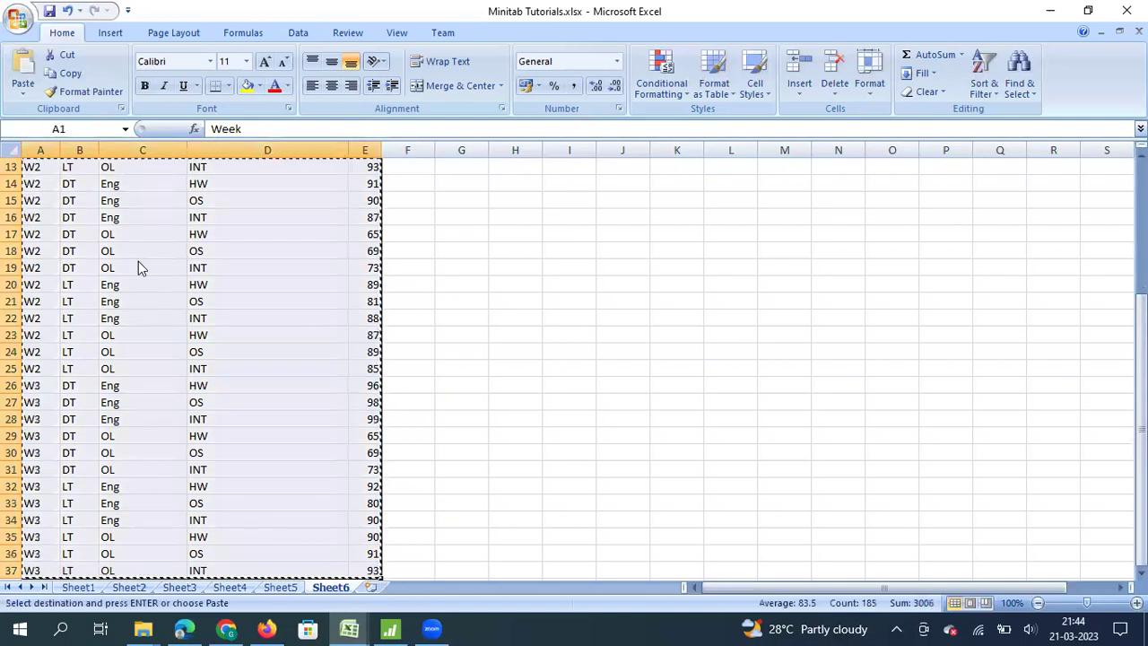
# Step: Switch to Minitab and paste the copied table into Worksheet 1, starting at the name cell of column C1
pyautogui.click(388, 627)
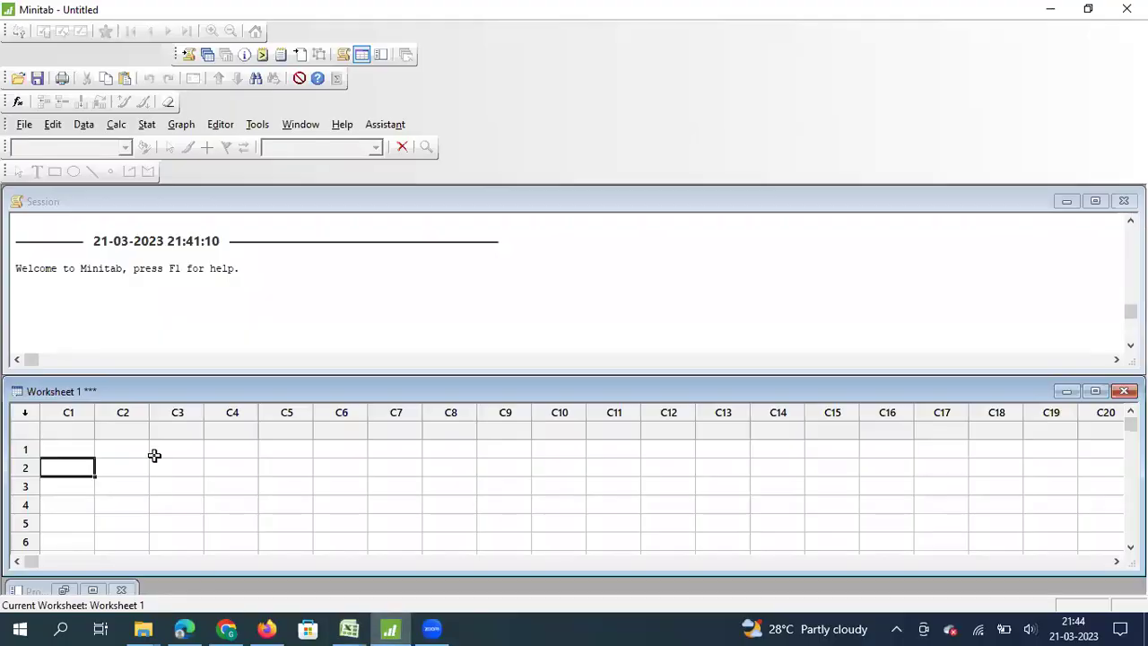
pyautogui.click(45, 431)
pyautogui.hotkey('ctrl', 'v')
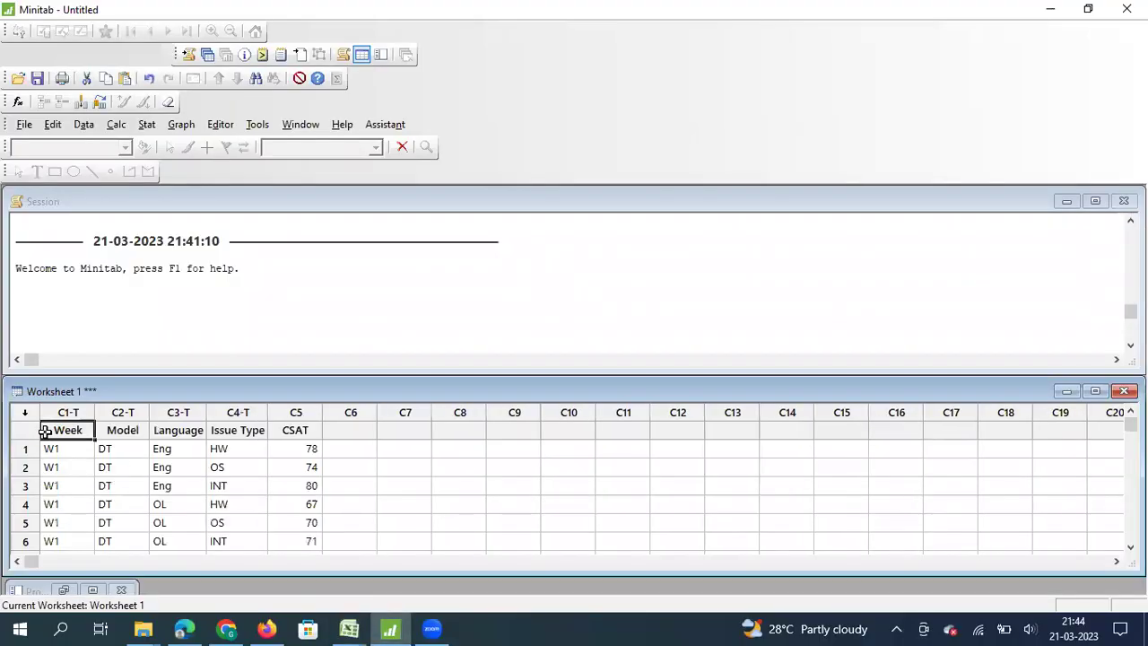
pyautogui.click(125, 466)
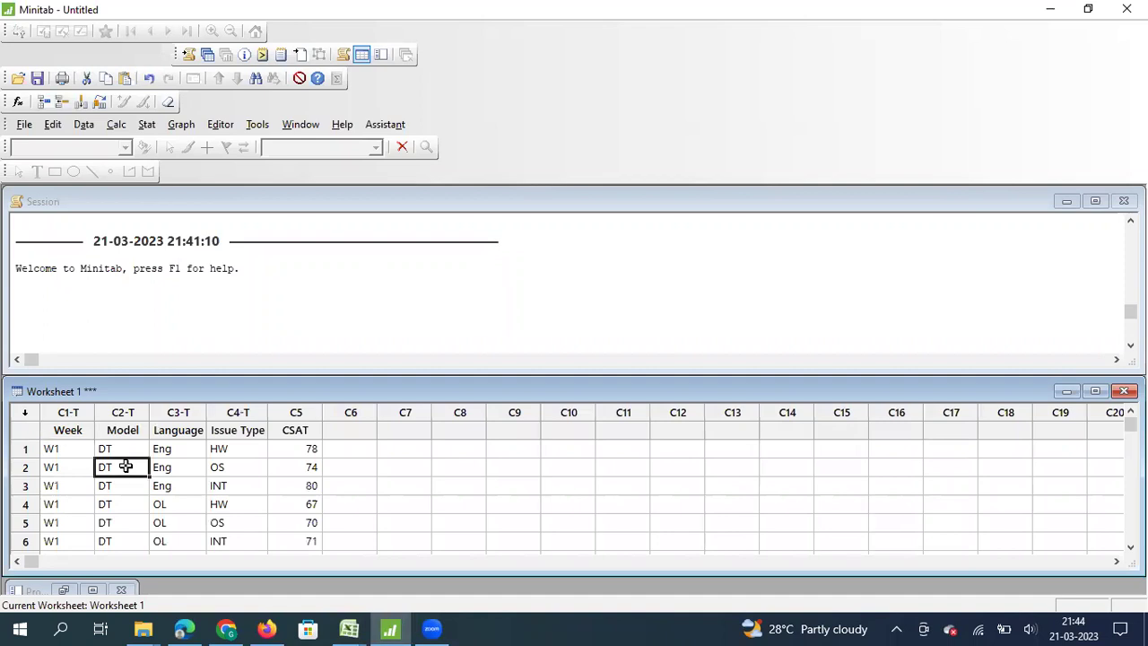
# Step: Create a Multi-Vari Chart with CSAT as the response and Week as factor 1, and check its W1 and W3 points
pyautogui.click(148, 127)
pyautogui.moveTo(192, 238)
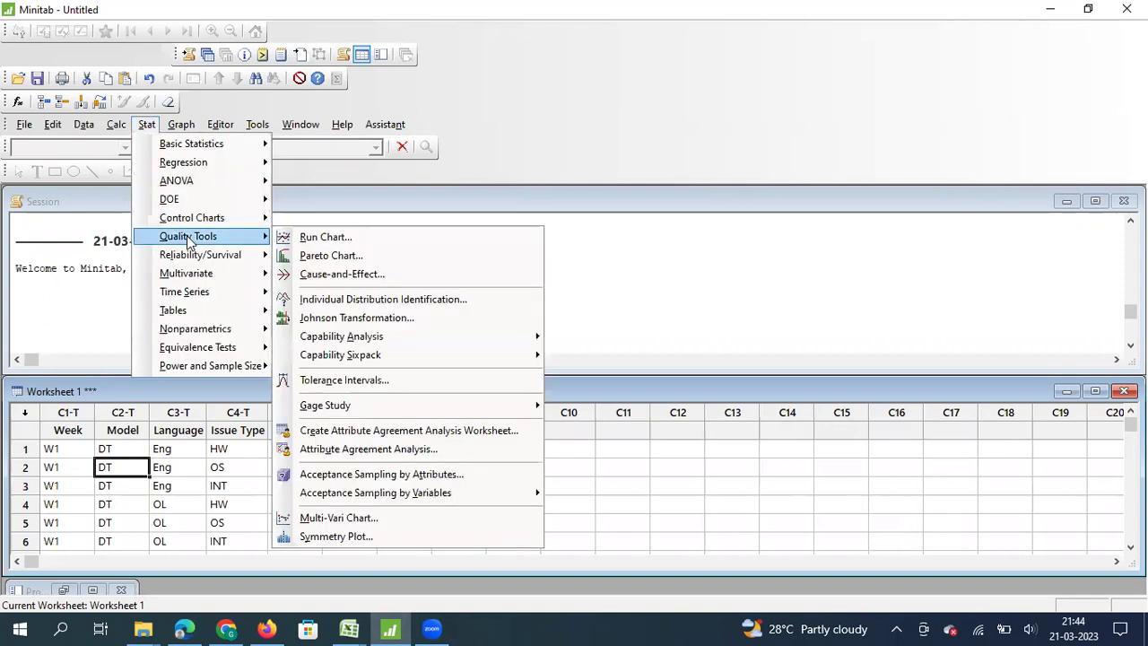
pyautogui.click(343, 527)
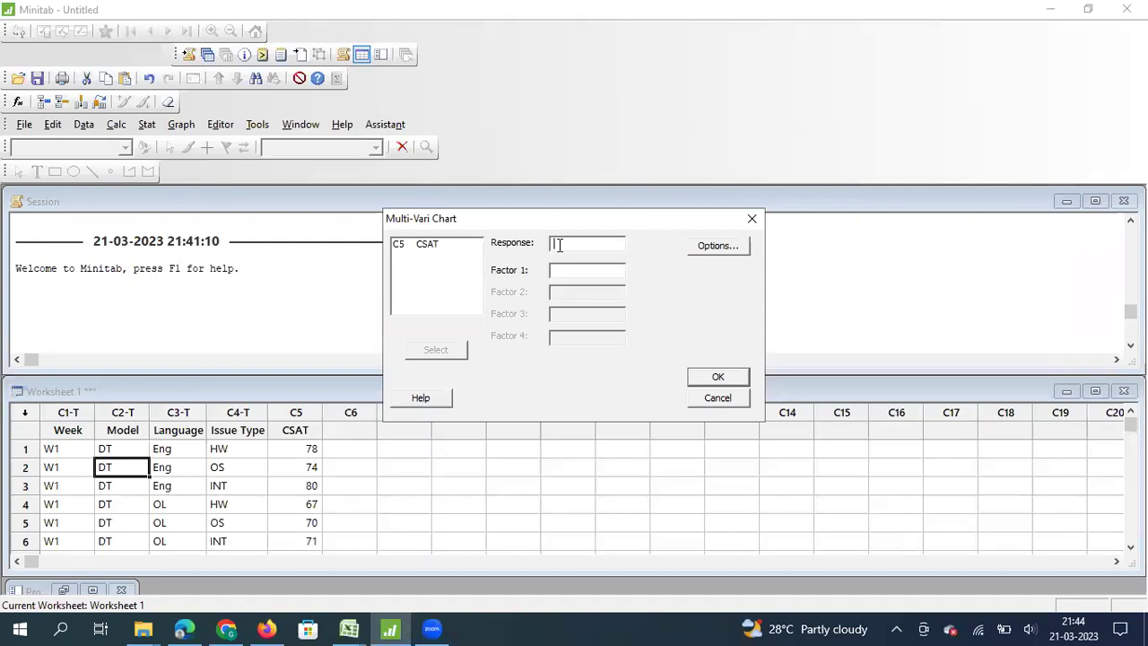
pyautogui.doubleClick(420, 245)
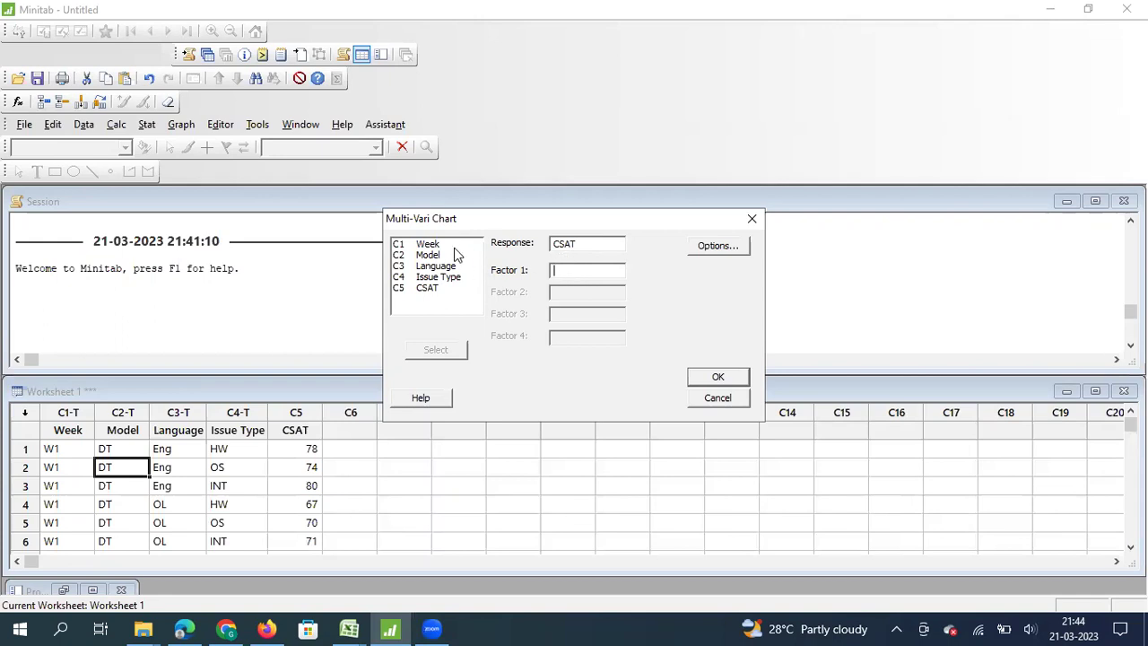
pyautogui.doubleClick(423, 244)
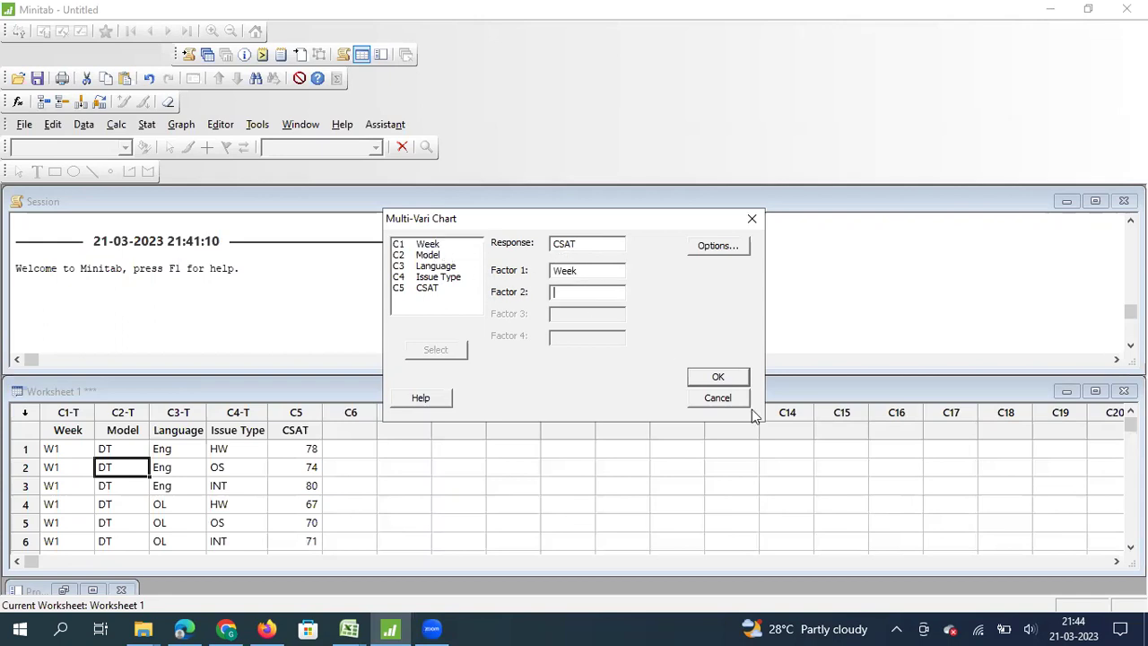
pyautogui.click(718, 378)
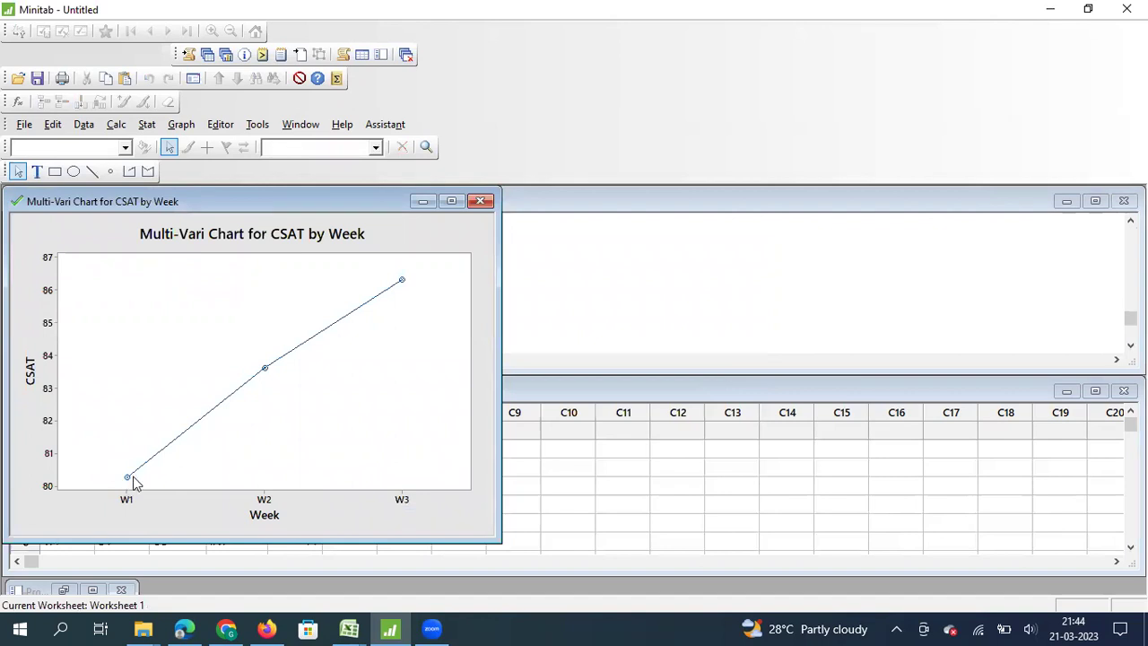
pyautogui.moveTo(127, 477)
pyautogui.moveTo(402, 280)
# Step: Create a Multi-Vari Chart of CSAT with Model as factor 1 and Week as factor 2, and maximize its window
pyautogui.click(592, 277)
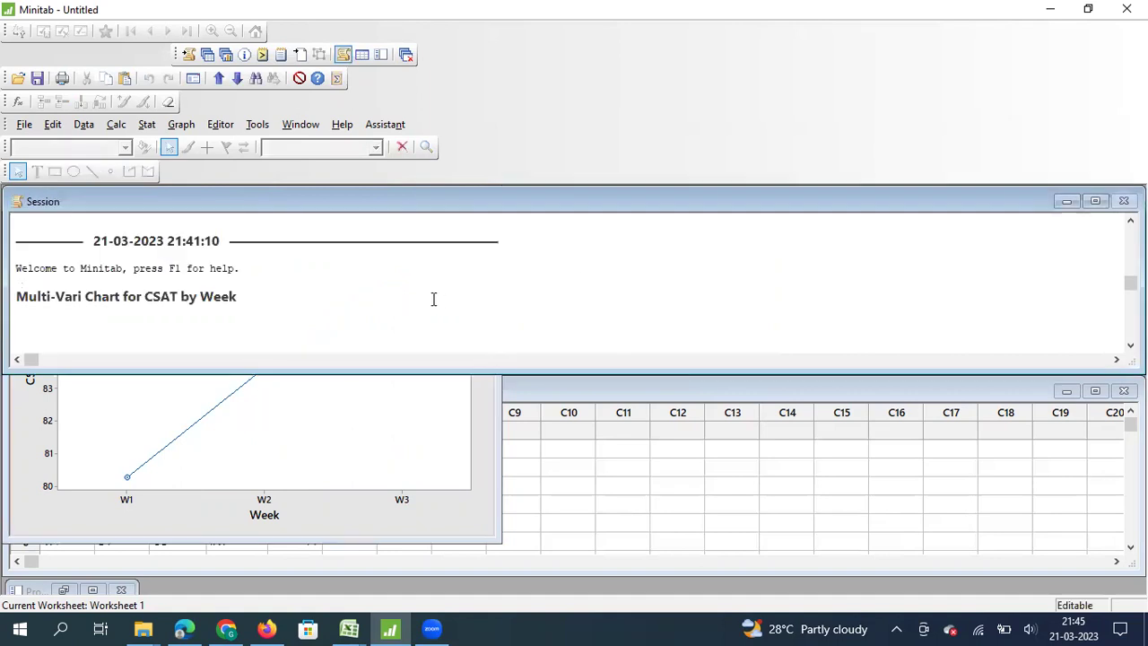
pyautogui.hotkey('ctrl', 'e')
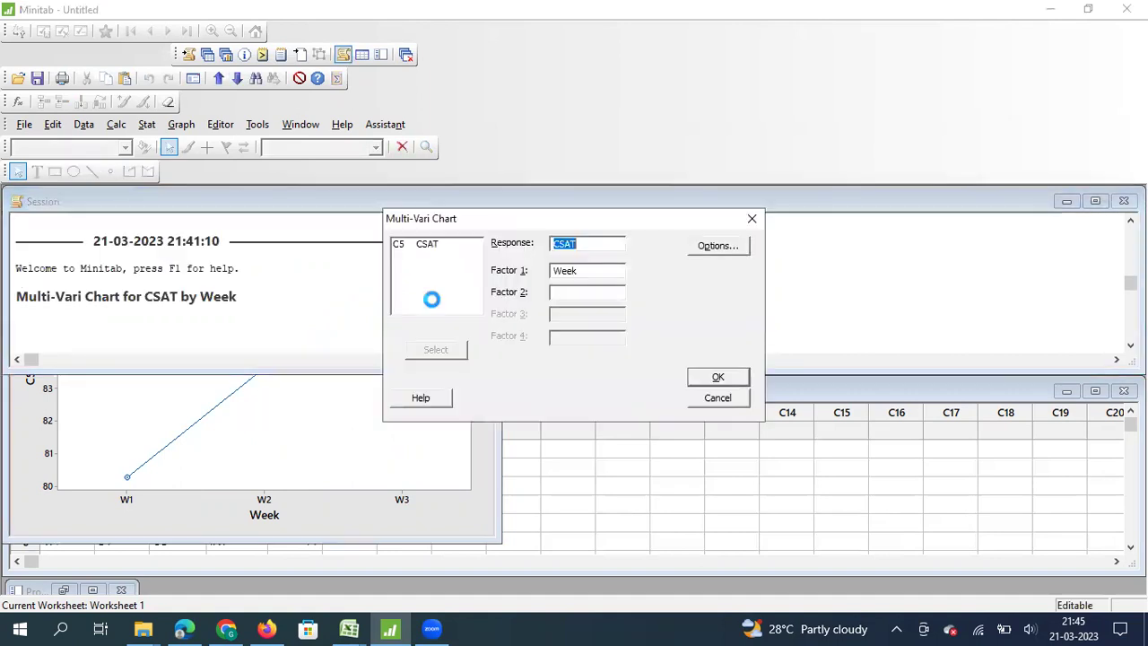
pyautogui.click(590, 272)
pyautogui.press('BackSpace')
pyautogui.press('BackSpace')
pyautogui.press('BackSpace')
pyautogui.press('BackSpace')
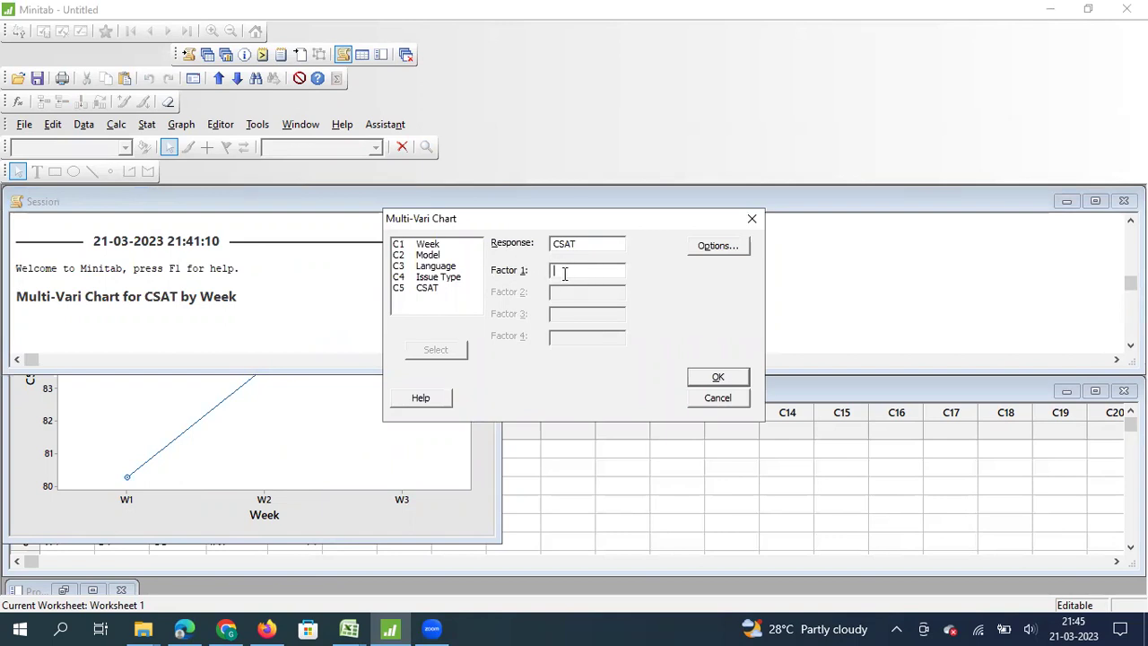
pyautogui.doubleClick(435, 256)
pyautogui.doubleClick(427, 247)
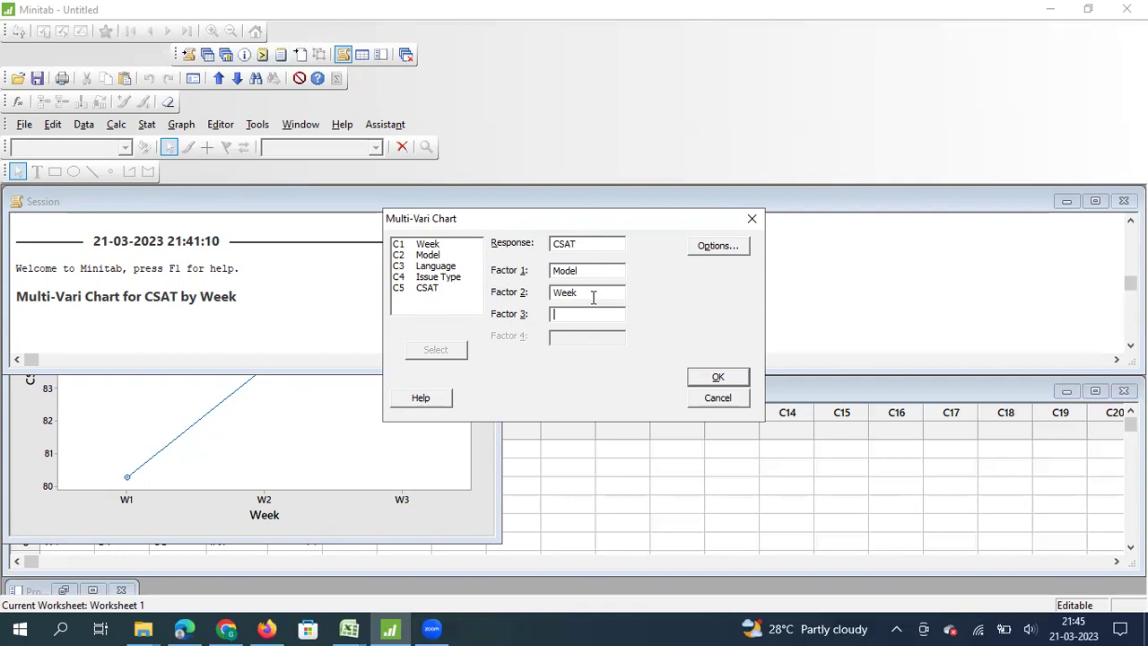
pyautogui.click(701, 382)
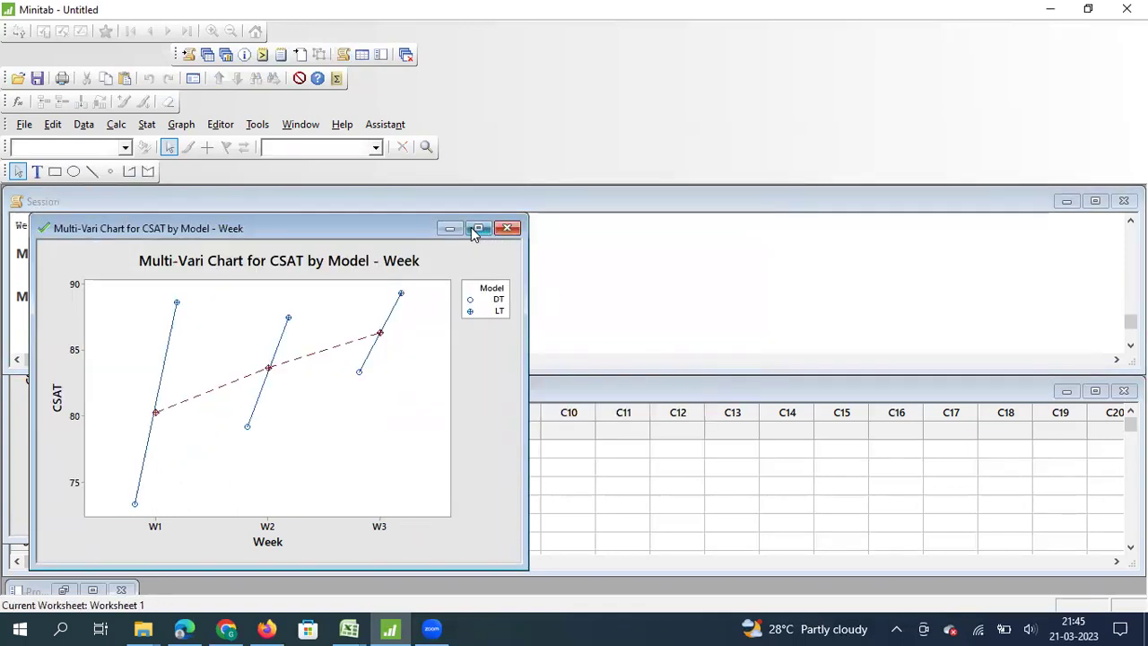
pyautogui.click(478, 228)
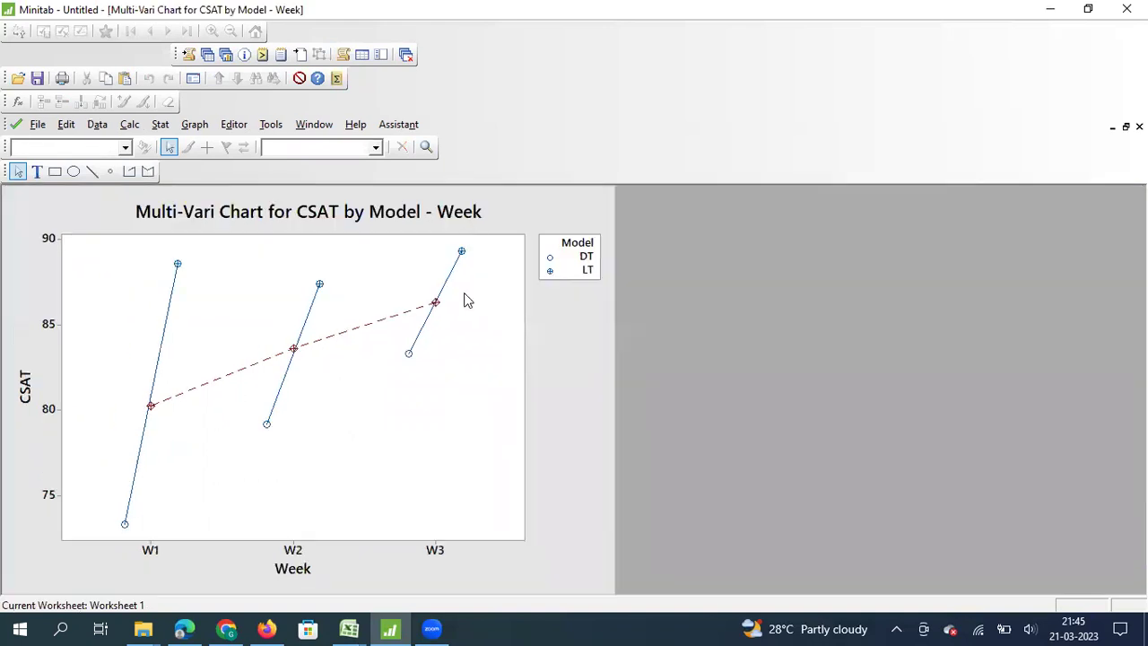
# Step: Examine the mean points of W1 and W3 and the DT and LT points of W1 and W2 in the Model chart
pyautogui.moveTo(151, 412)
pyautogui.moveTo(435, 306)
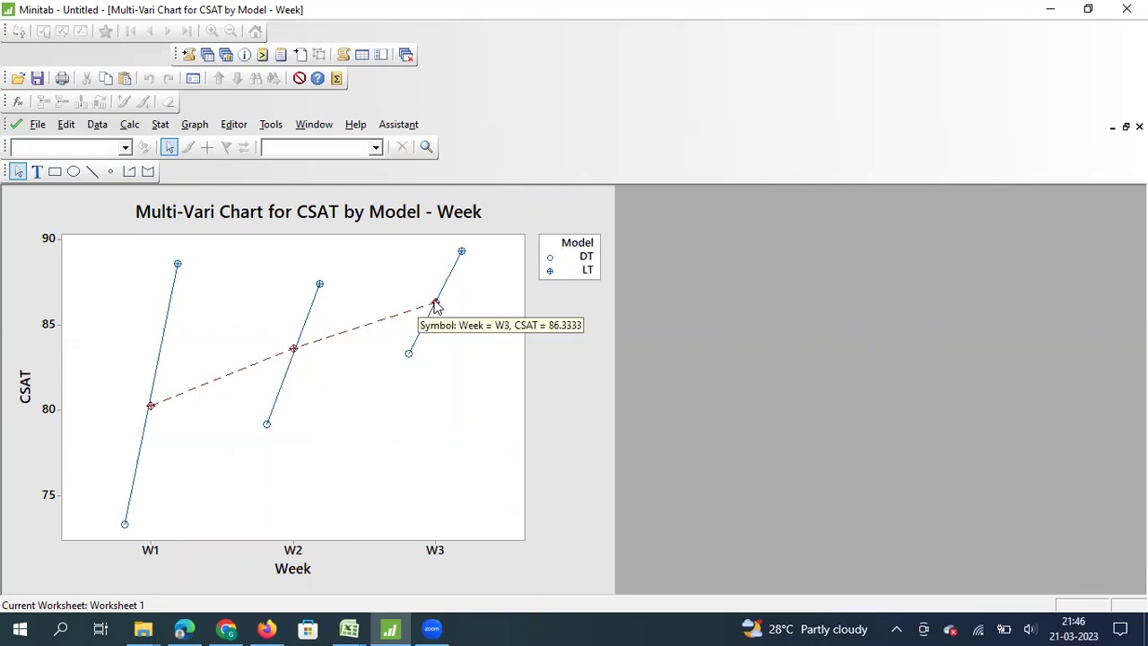
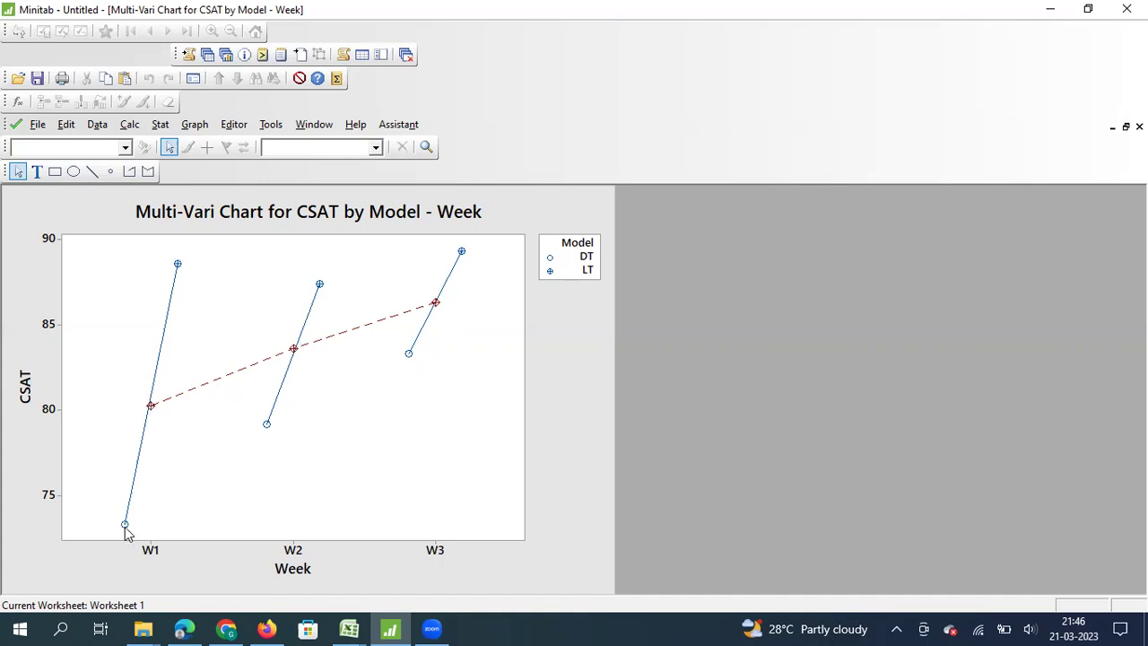
pyautogui.moveTo(124, 527)
pyautogui.moveTo(269, 431)
pyautogui.moveTo(179, 269)
pyautogui.moveTo(320, 288)
# Step: Create another Multi-Vari Chart of CSAT with Language as factor 1, keeping Week as factor 2
pyautogui.hotkey('ctrl', 'e')
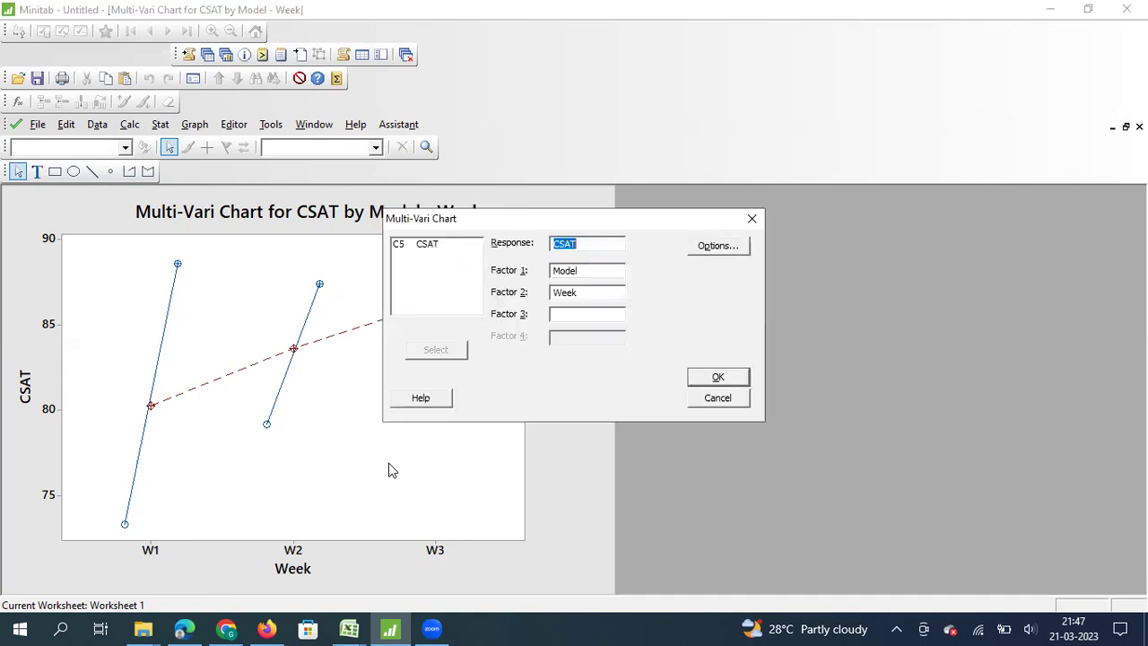
pyautogui.click(588, 270)
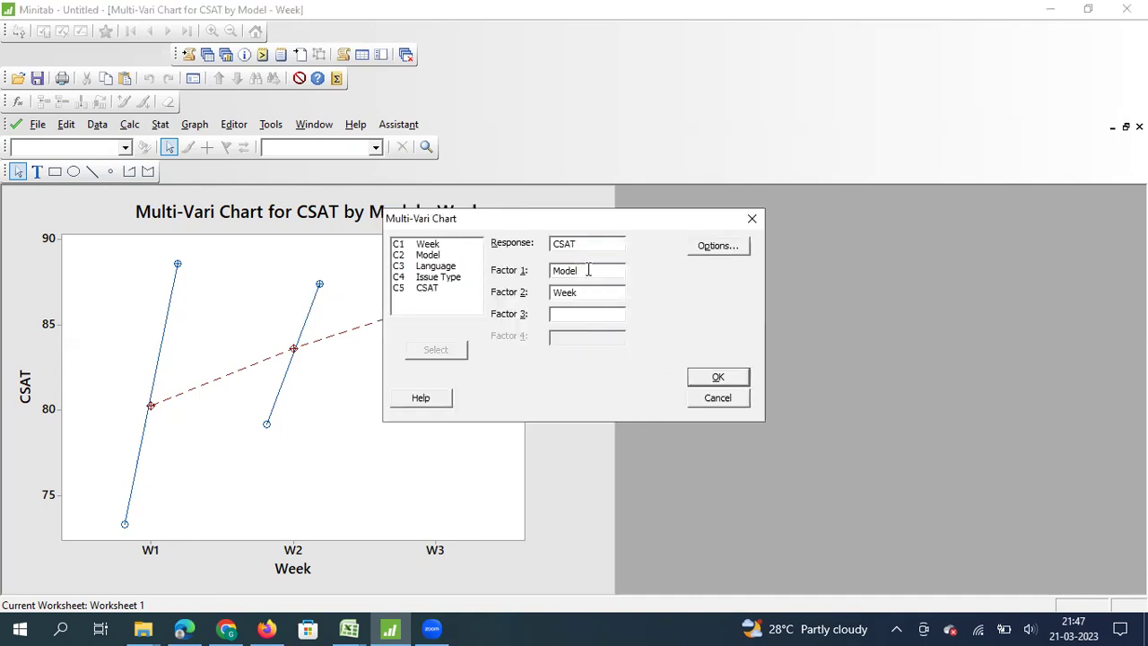
pyautogui.press('BackSpace')
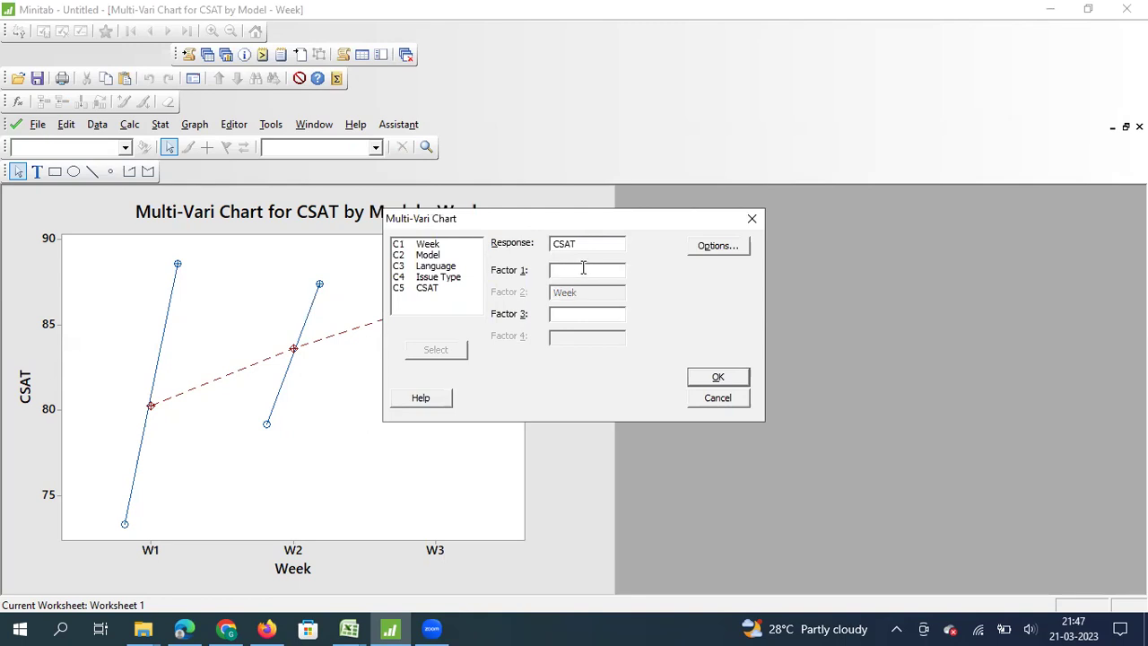
pyautogui.doubleClick(443, 267)
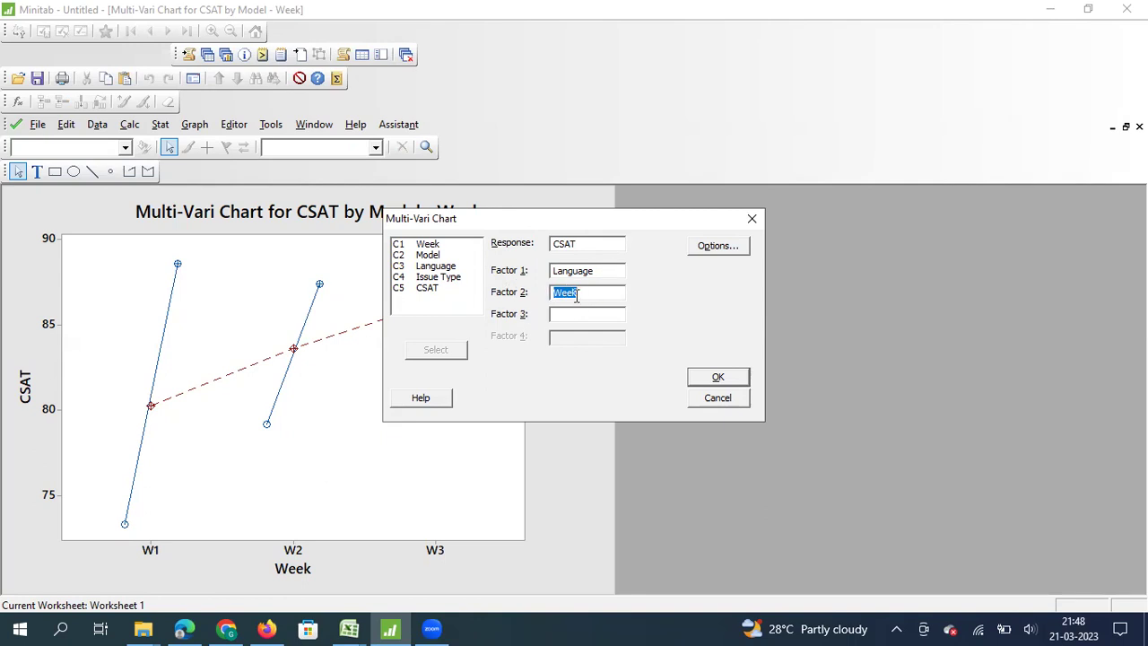
pyautogui.click(717, 378)
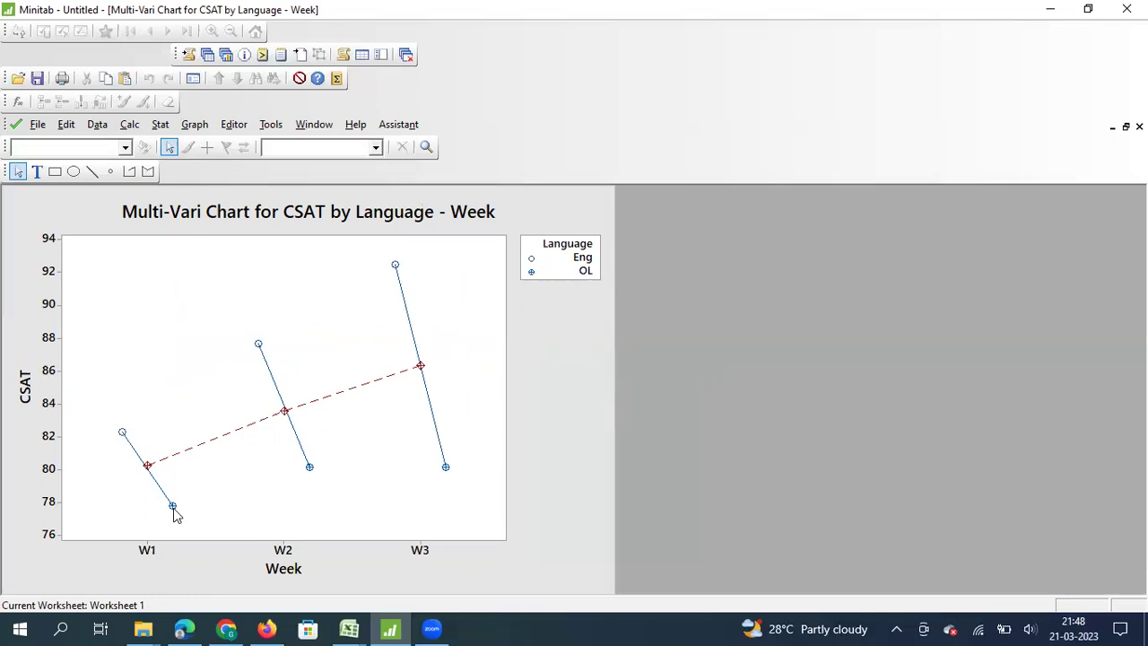
# Step: Examine the OL and Eng points of all three weeks and the W1 and W3 mean points in the Language chart
pyautogui.moveTo(174, 508)
pyautogui.moveTo(308, 467)
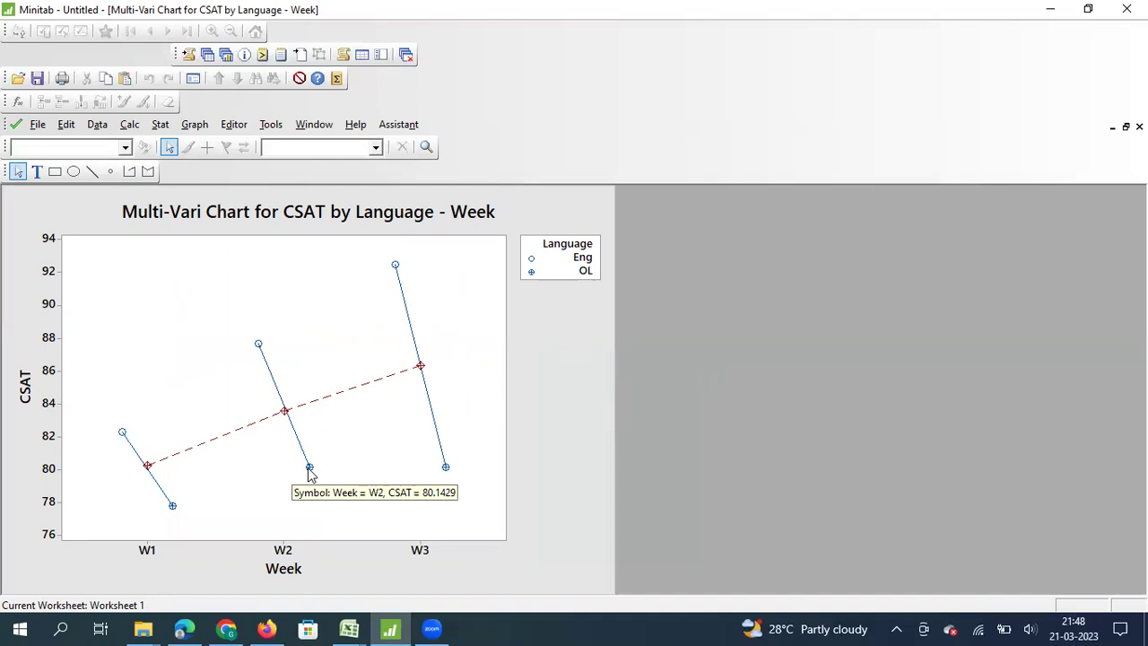
pyautogui.moveTo(447, 474)
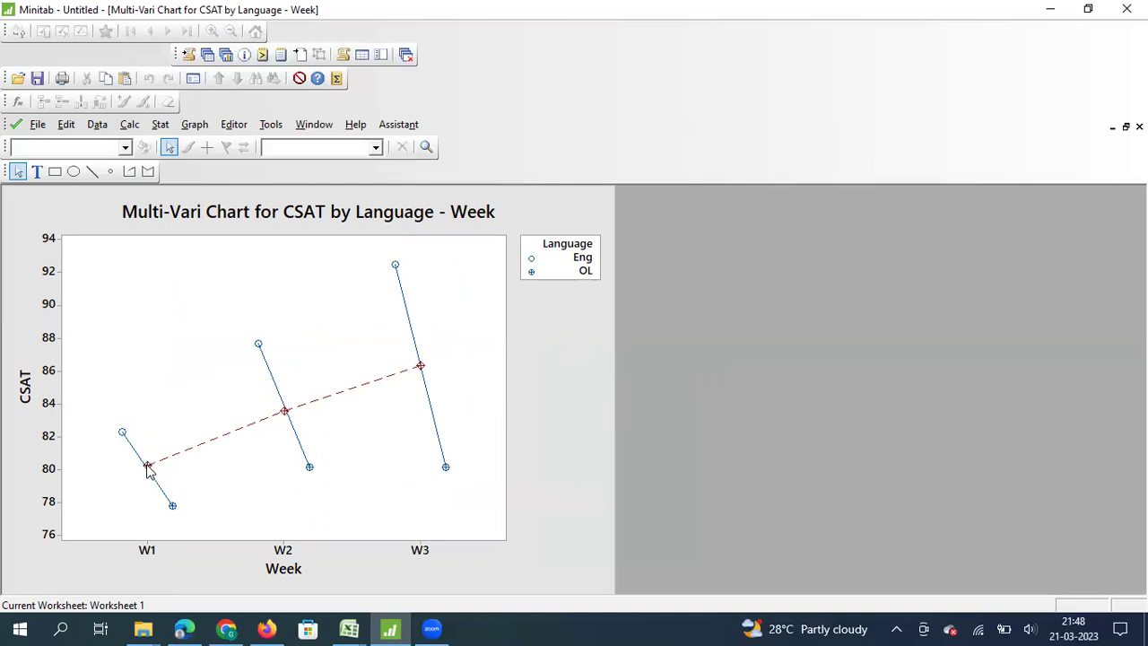
pyautogui.moveTo(147, 467)
pyautogui.moveTo(425, 371)
pyautogui.moveTo(123, 435)
pyautogui.moveTo(259, 349)
pyautogui.moveTo(396, 271)
# Step: Create another Multi-Vari Chart of CSAT with Issue Type as factor 1, keeping Week as factor 2
pyautogui.hotkey('ctrl', 'e')
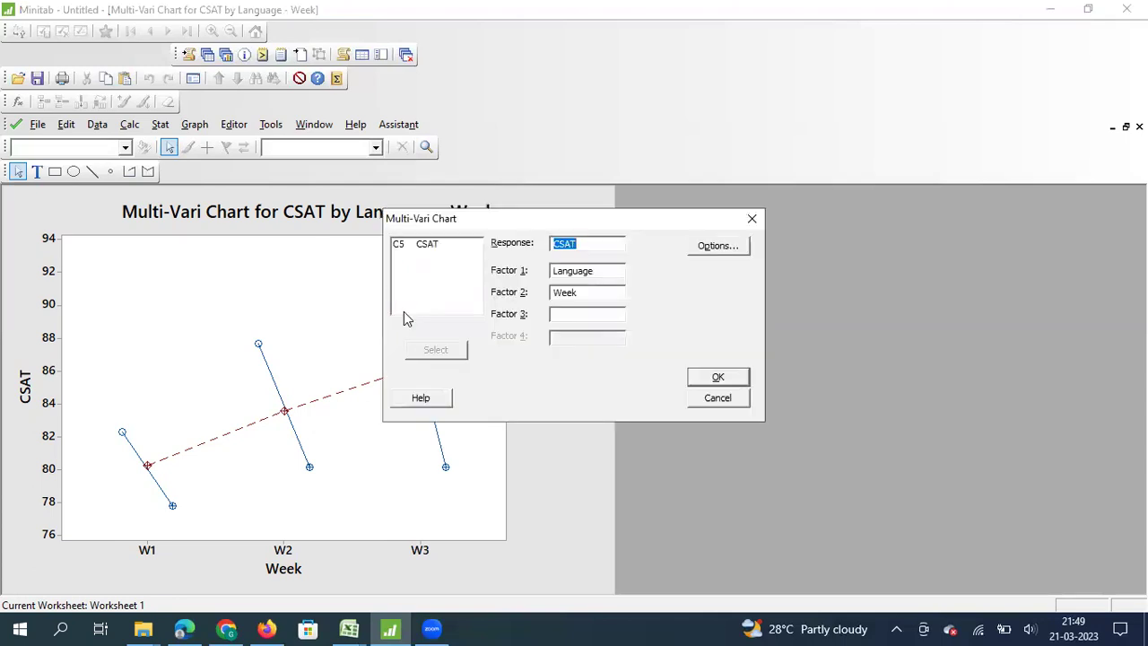
pyautogui.click(603, 271)
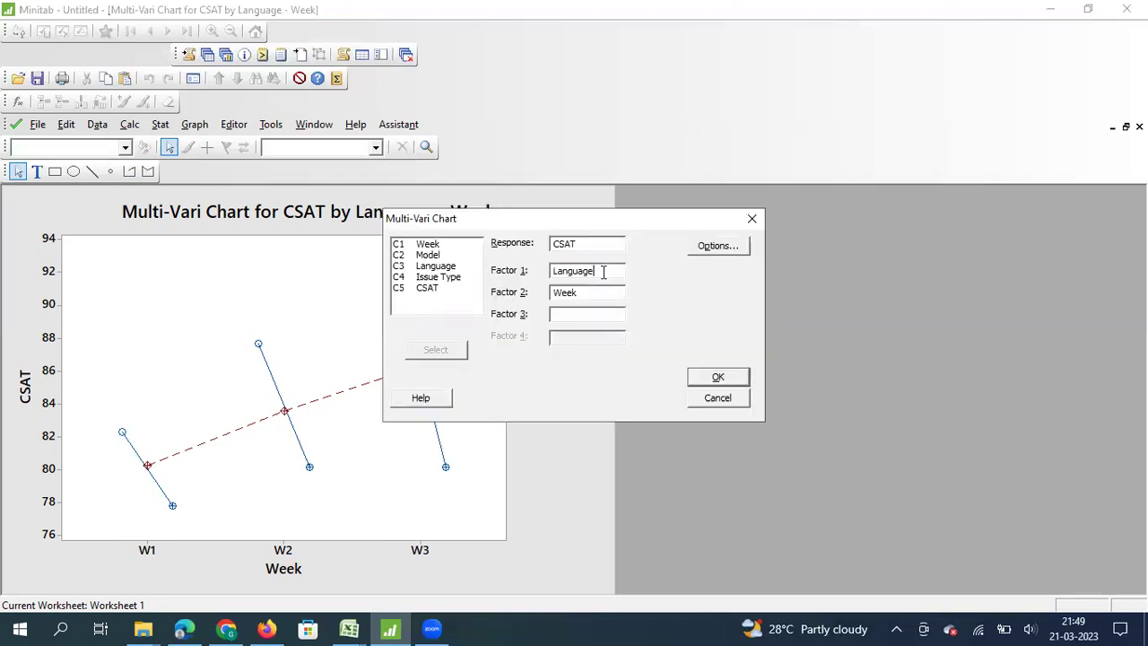
pyautogui.doubleClick(603, 271)
pyautogui.press('BackSpace')
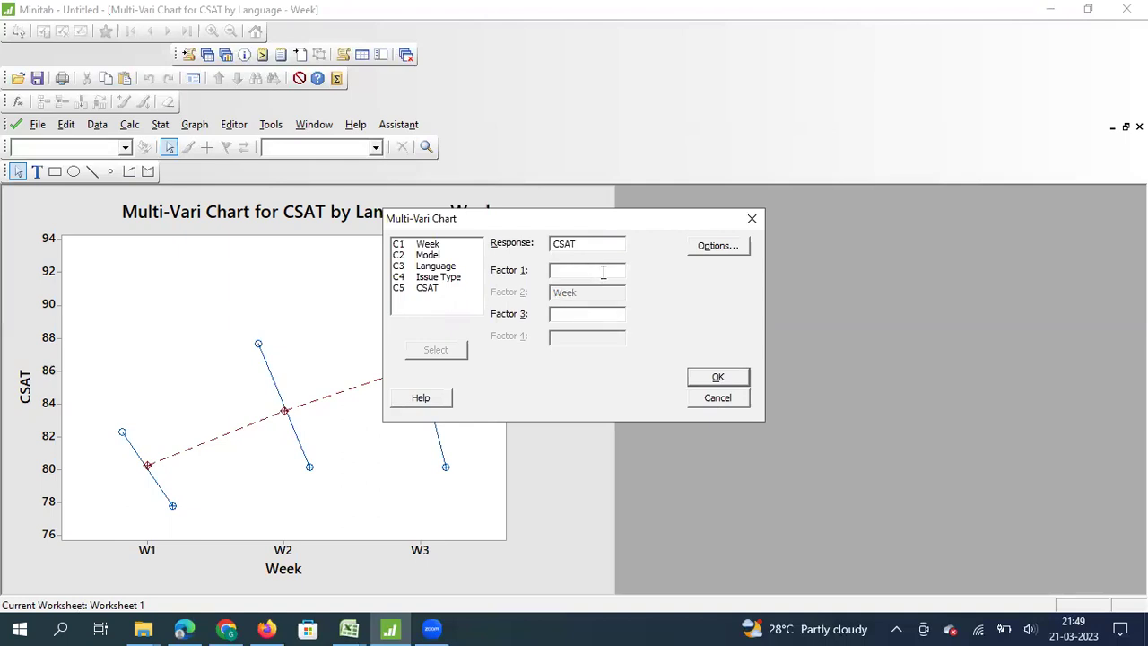
pyautogui.doubleClick(430, 278)
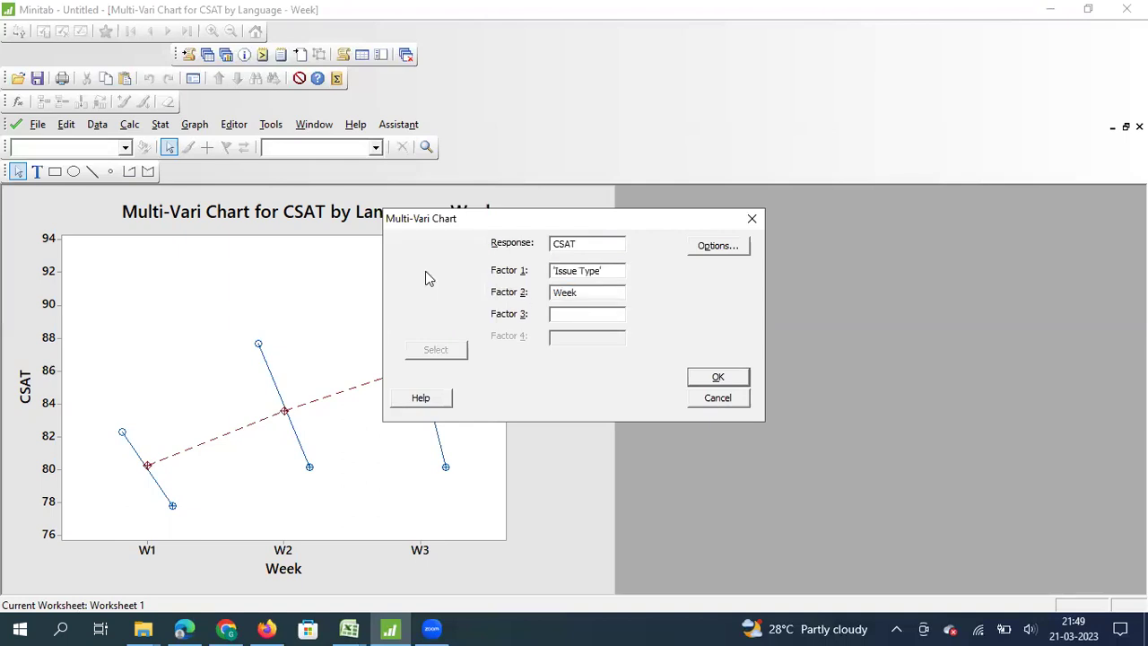
pyautogui.click(720, 378)
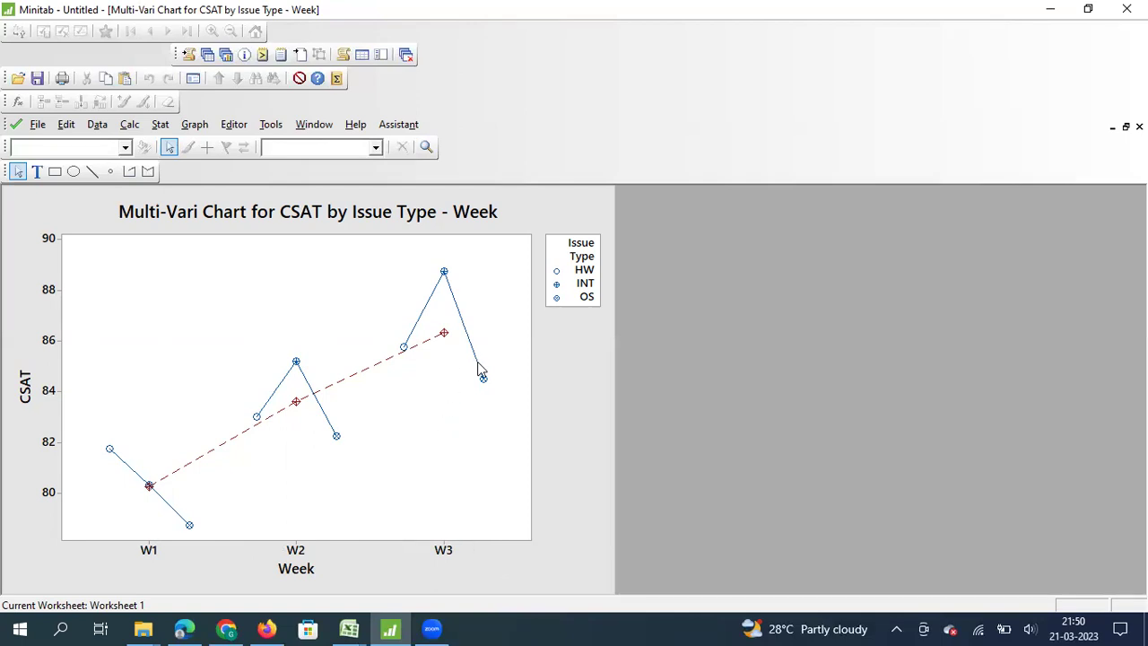
# Step: Create another Multi-Vari Chart of CSAT with Model as factor 1, Language as factor 2 and Week as factor 3
pyautogui.hotkey('ctrl', 'e')
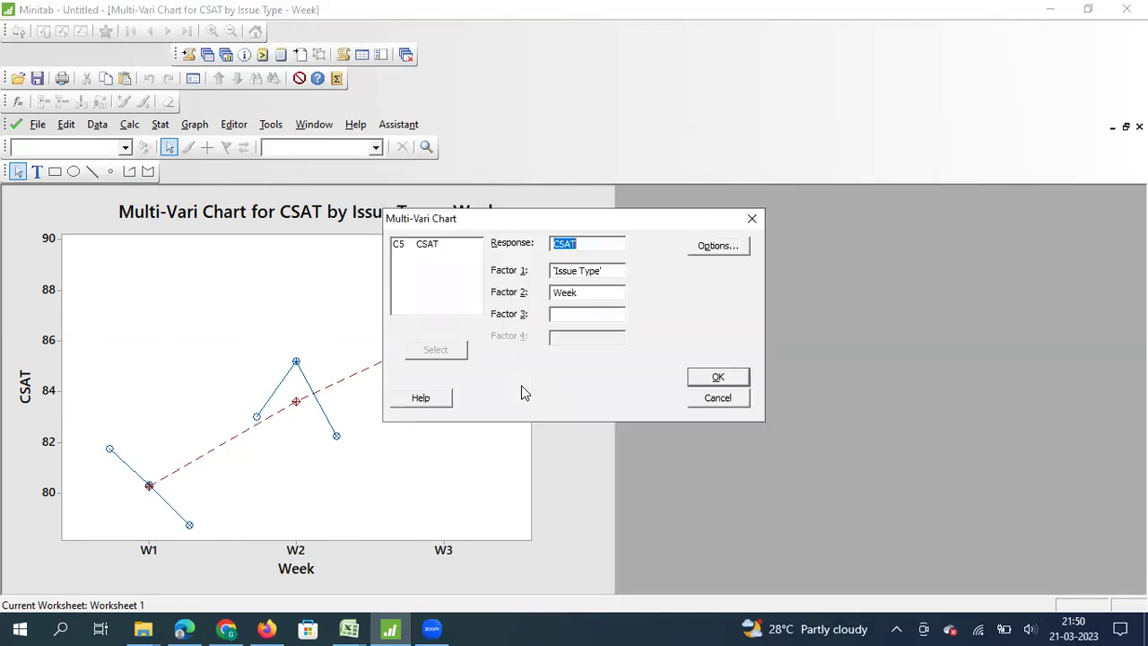
pyautogui.click(584, 292)
pyautogui.doubleClick(584, 291)
pyautogui.press('BackSpace')
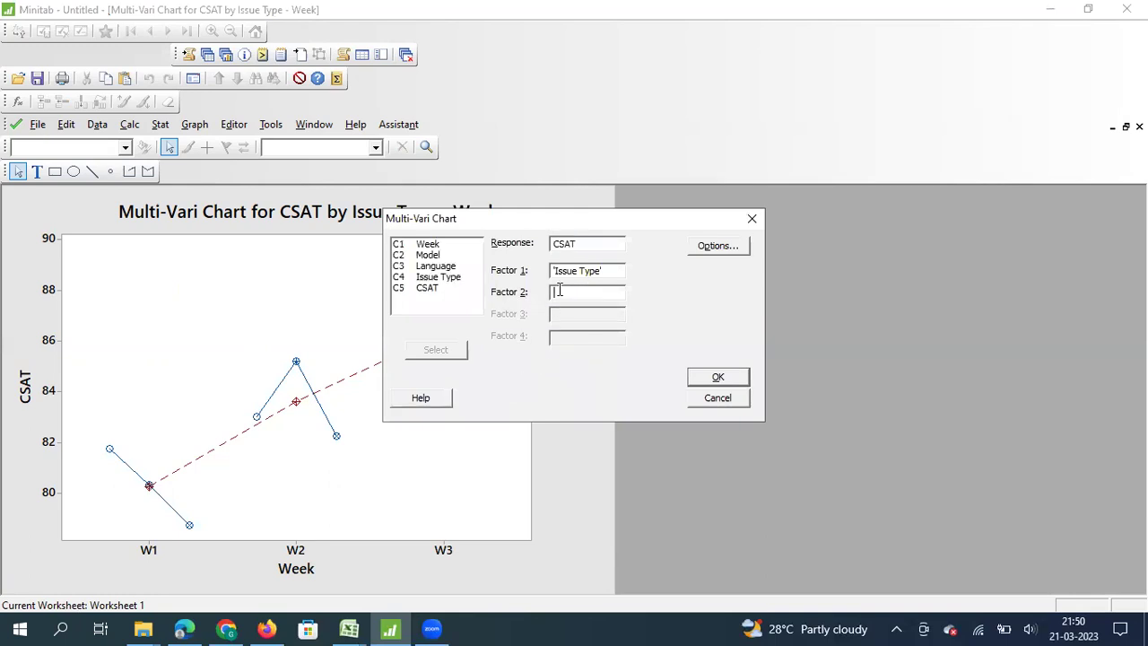
pyautogui.doubleClick(606, 270)
pyautogui.press('BackSpace')
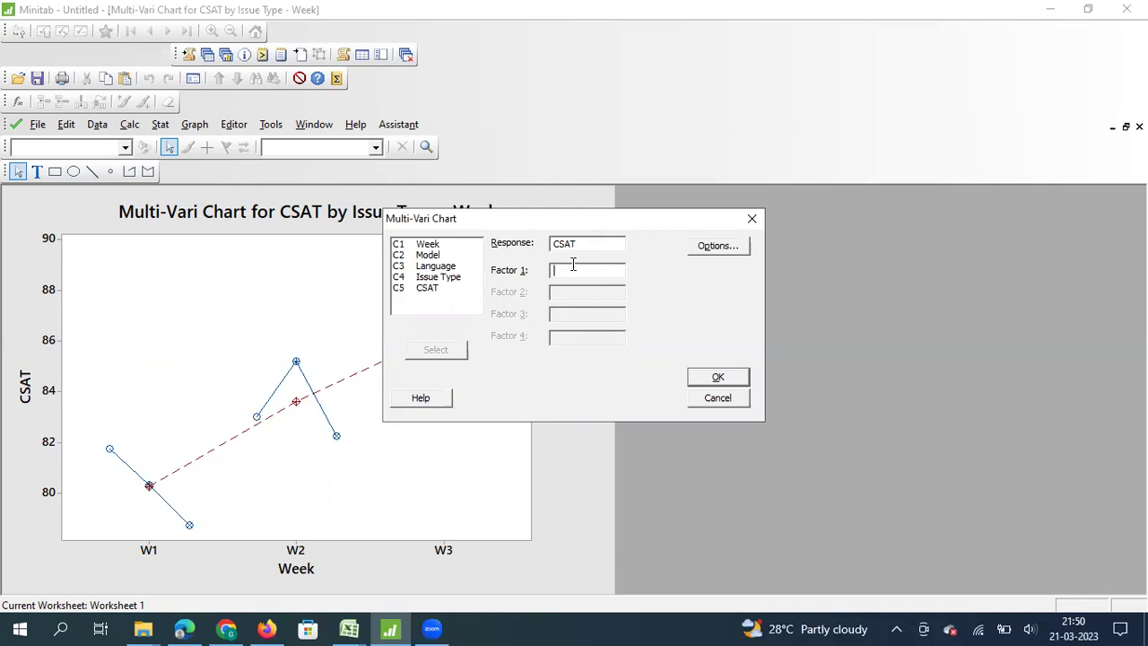
pyautogui.doubleClick(435, 256)
pyautogui.click(580, 293)
pyautogui.doubleClick(437, 267)
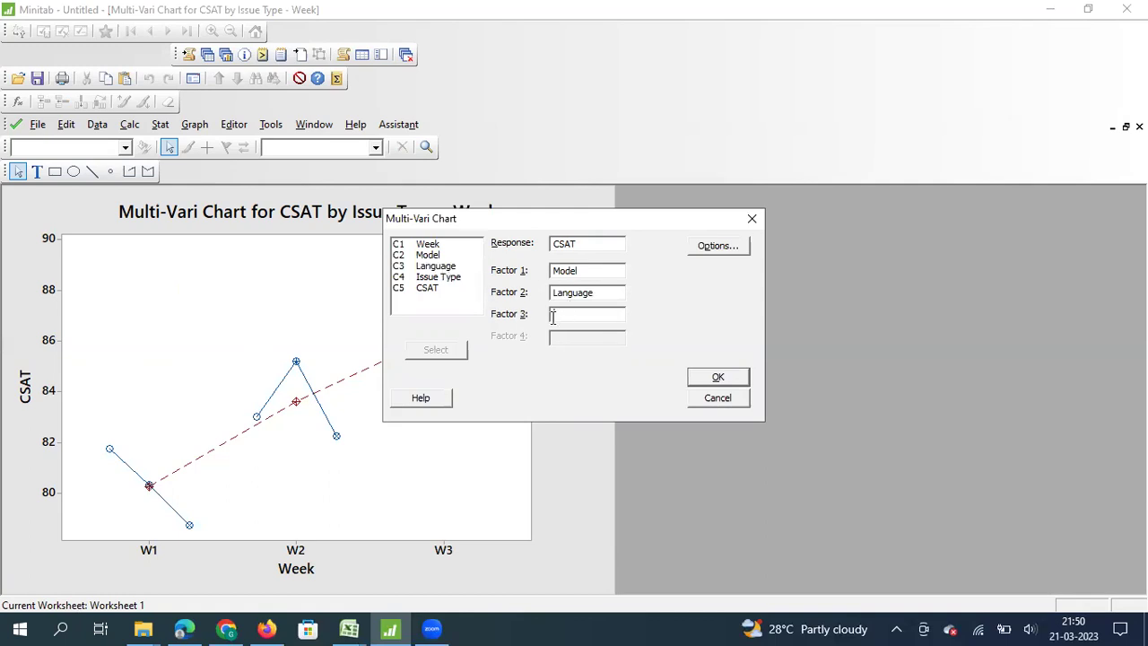
pyautogui.doubleClick(439, 245)
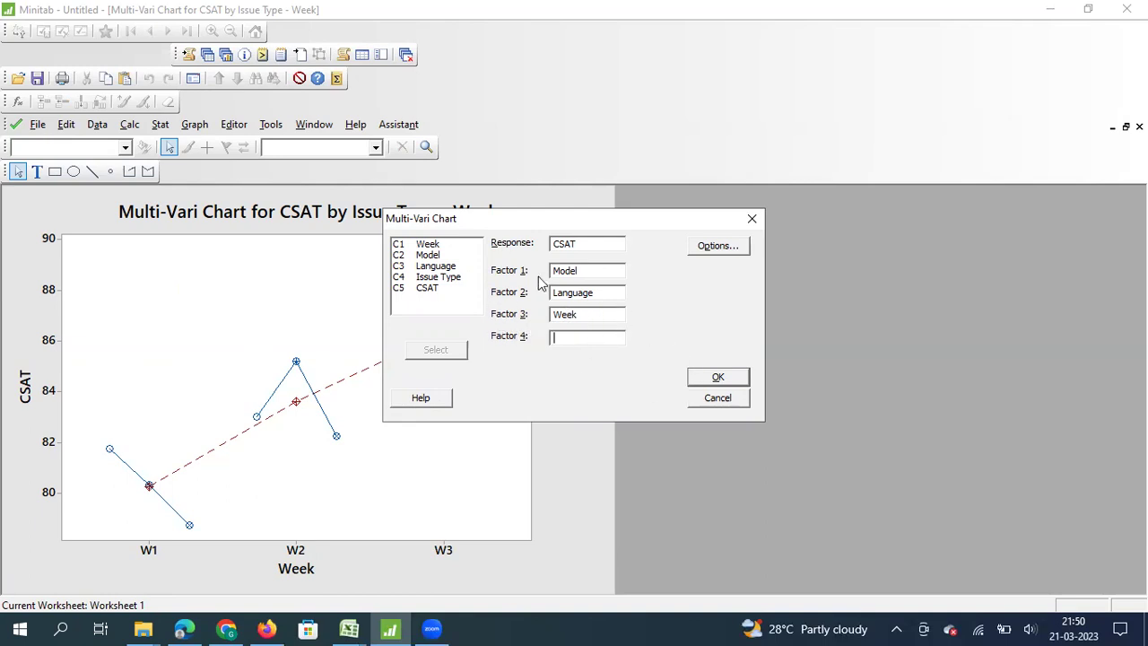
pyautogui.click(699, 380)
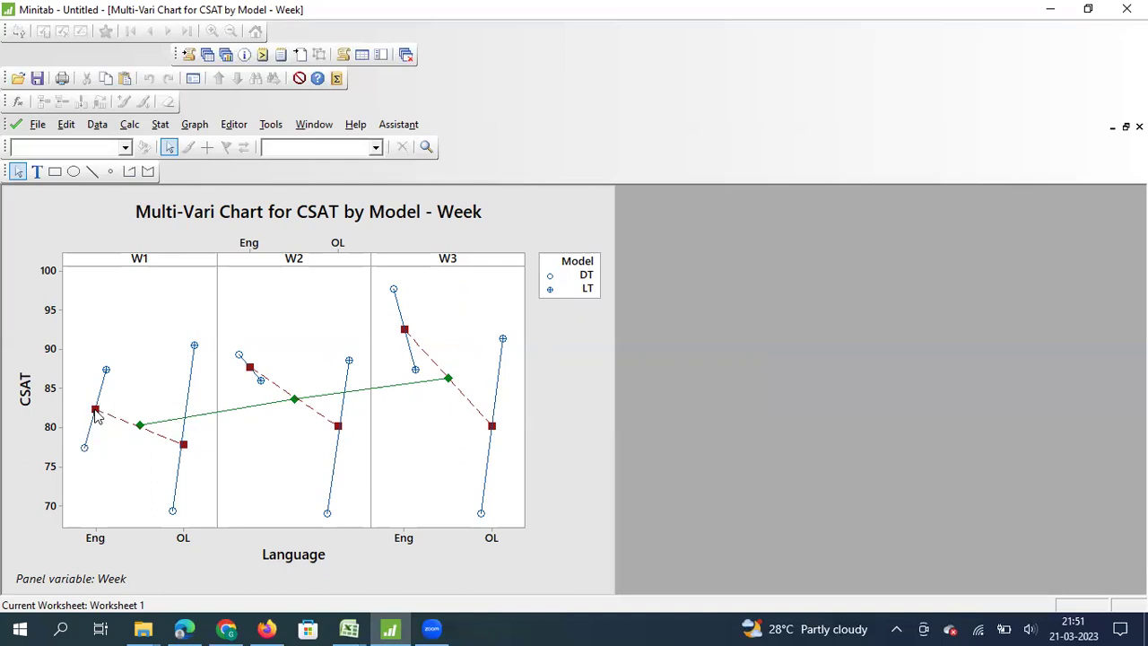
# Step: Examine the Eng mean points of W1 and W2 and the DT and LT points of Eng in W1
pyautogui.moveTo(96, 414)
pyautogui.moveTo(251, 372)
pyautogui.moveTo(87, 457)
pyautogui.moveTo(109, 377)
# Step: Create another Multi-Vari Chart of CSAT with Issue Type as factor 3 and Week as factor 4, keeping Model and Language
pyautogui.hotkey('ctrl', 'e')
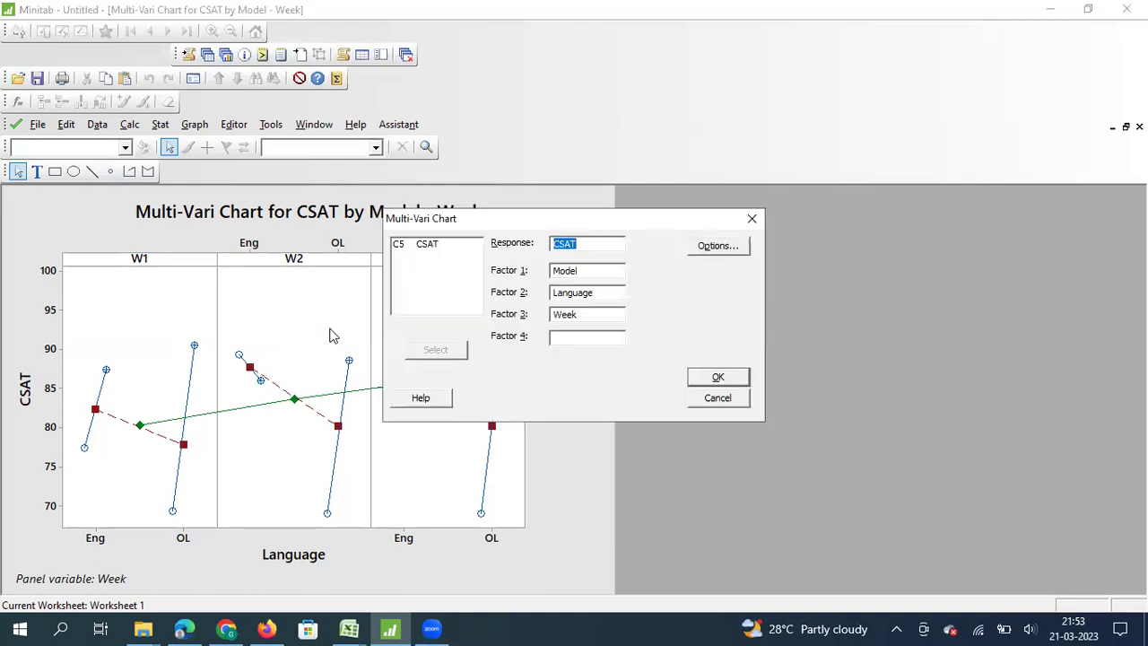
pyautogui.click(582, 313)
pyautogui.doubleClick(583, 313)
pyautogui.press('BackSpace')
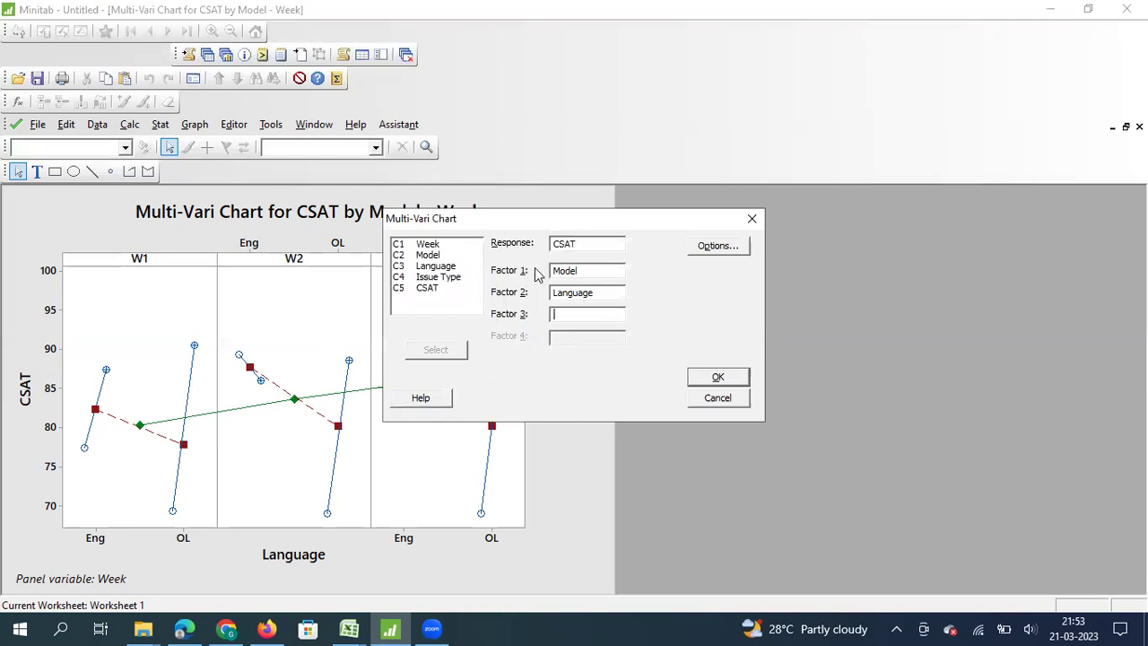
pyautogui.doubleClick(448, 276)
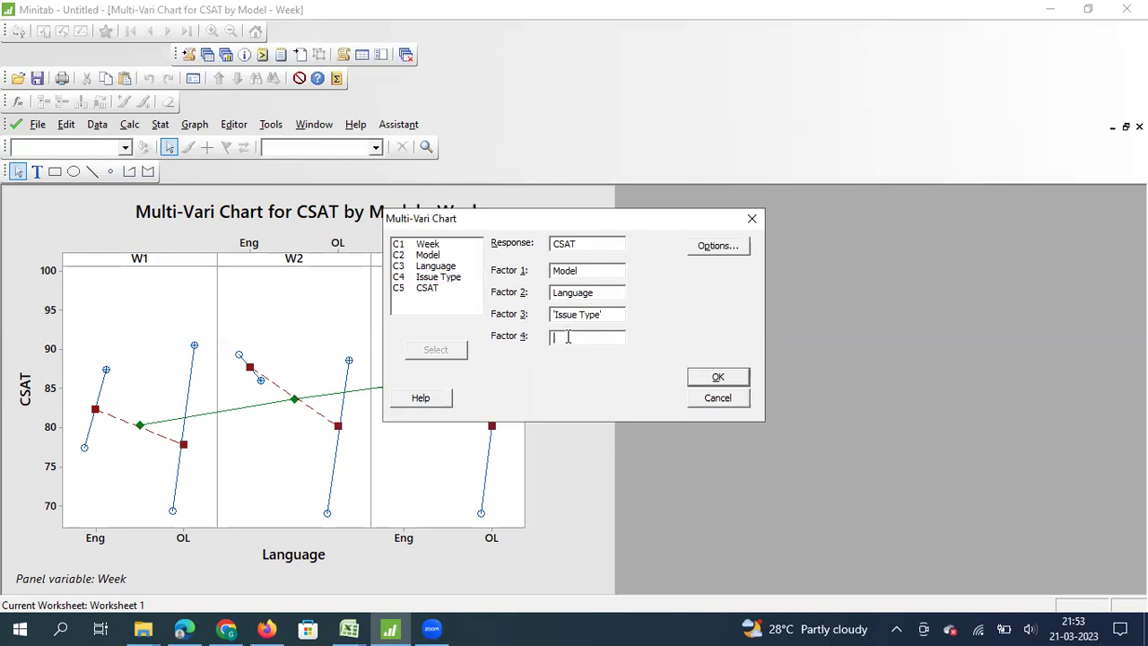
pyautogui.doubleClick(434, 243)
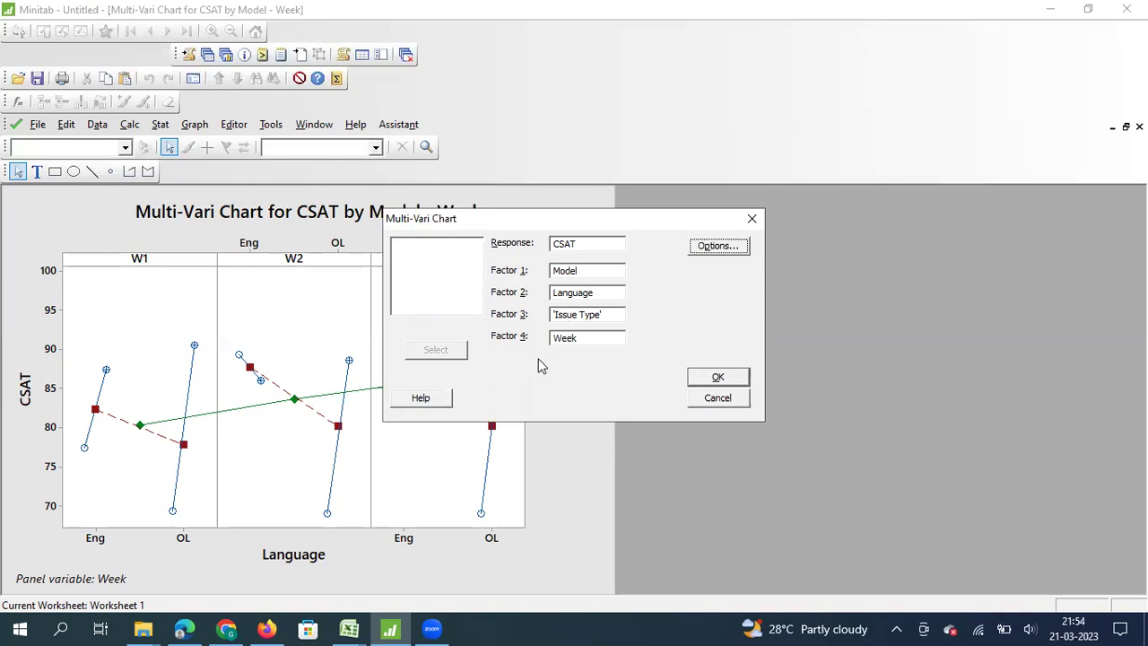
pyautogui.click(726, 379)
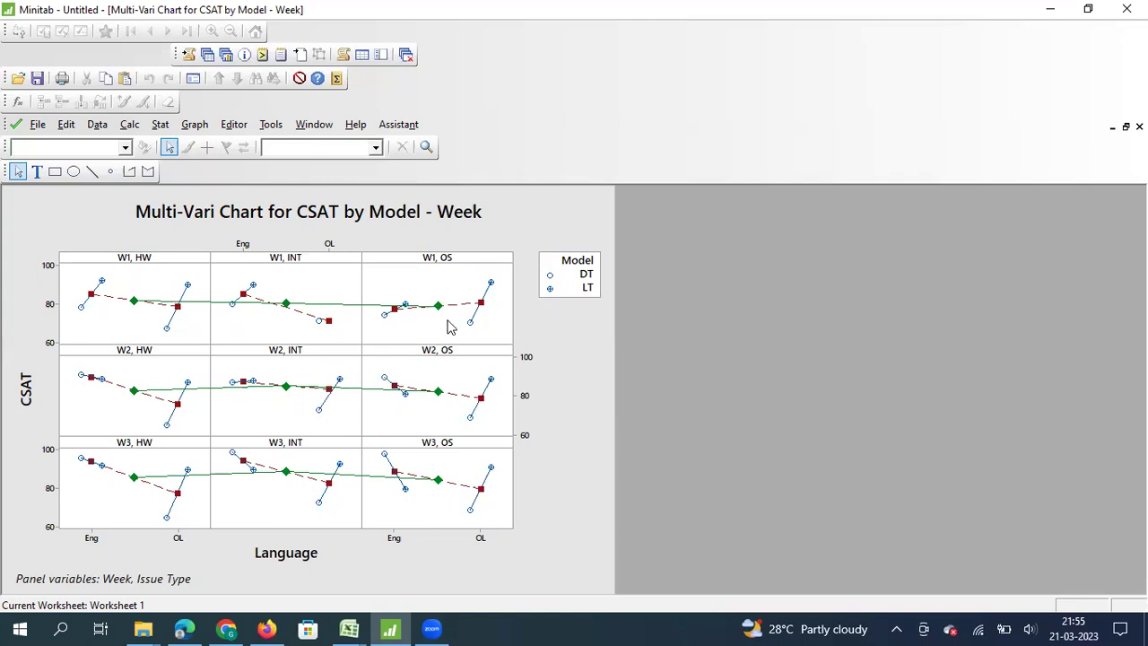
# Step: Recreate the Multi-Vari Chart of CSAT with Week as factor 3 and factor 4 empty, and examine the overall mean point of W3
pyautogui.hotkey('ctrl', 'e')
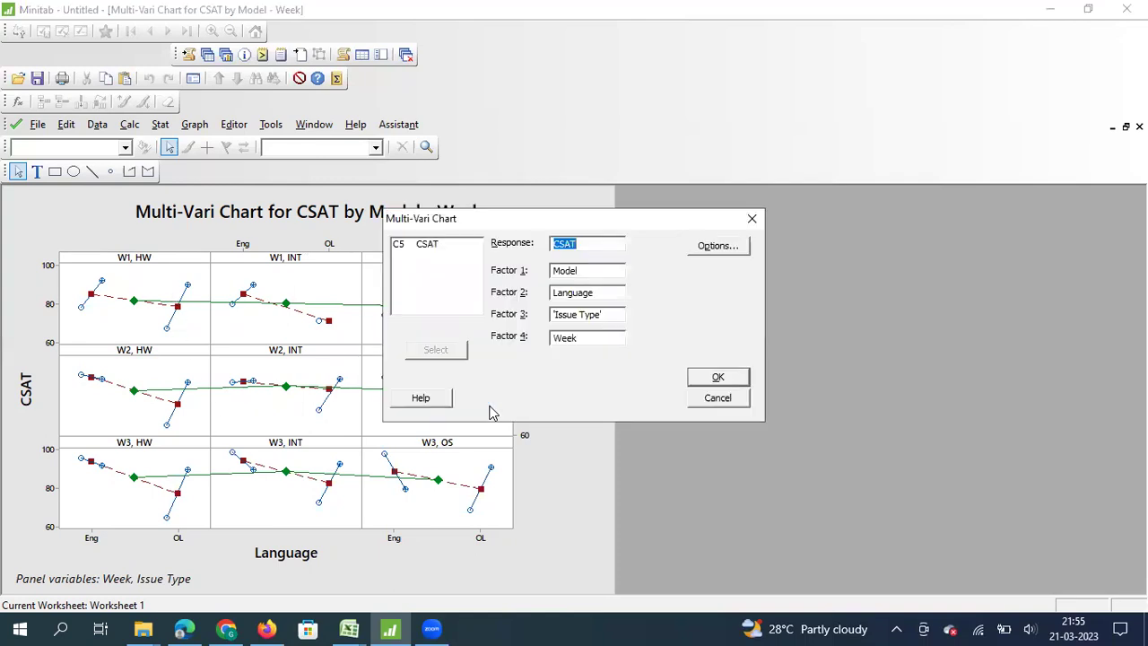
pyautogui.click(615, 316)
pyautogui.hotkey('shift', 'Home')
pyautogui.press('BackSpace')
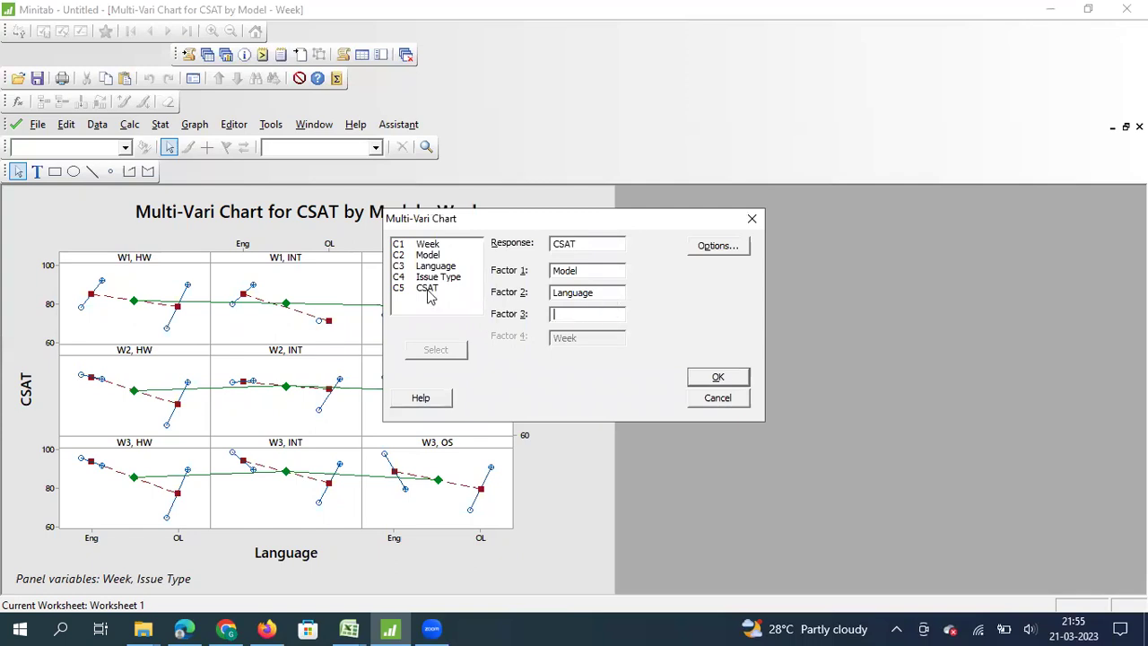
pyautogui.doubleClick(427, 244)
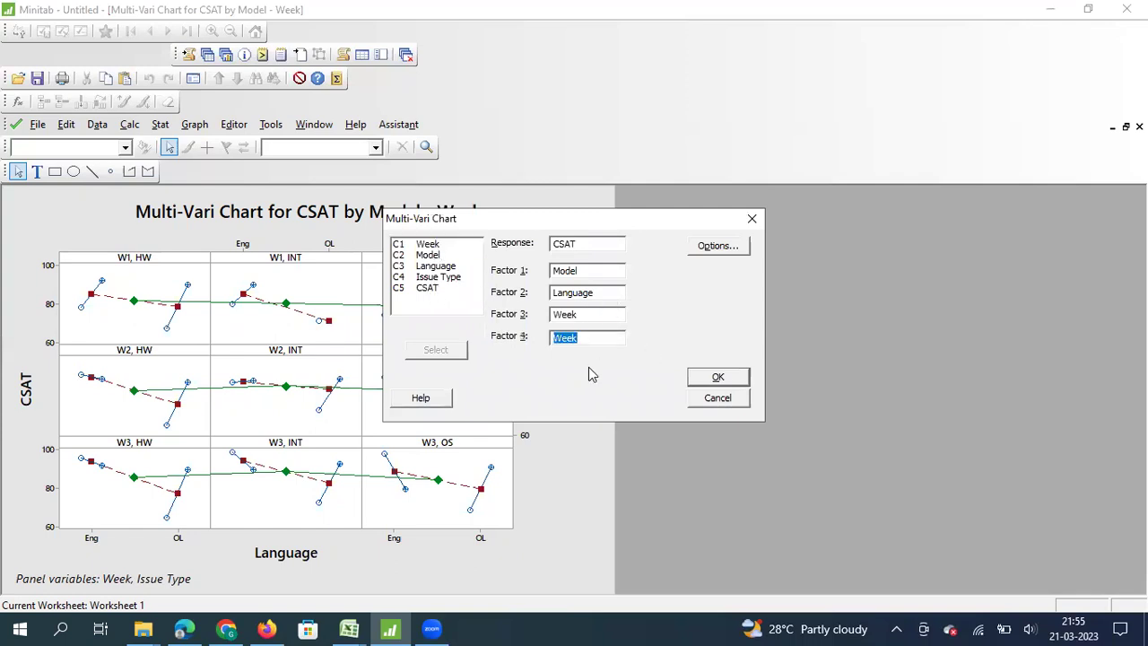
pyautogui.click(718, 377)
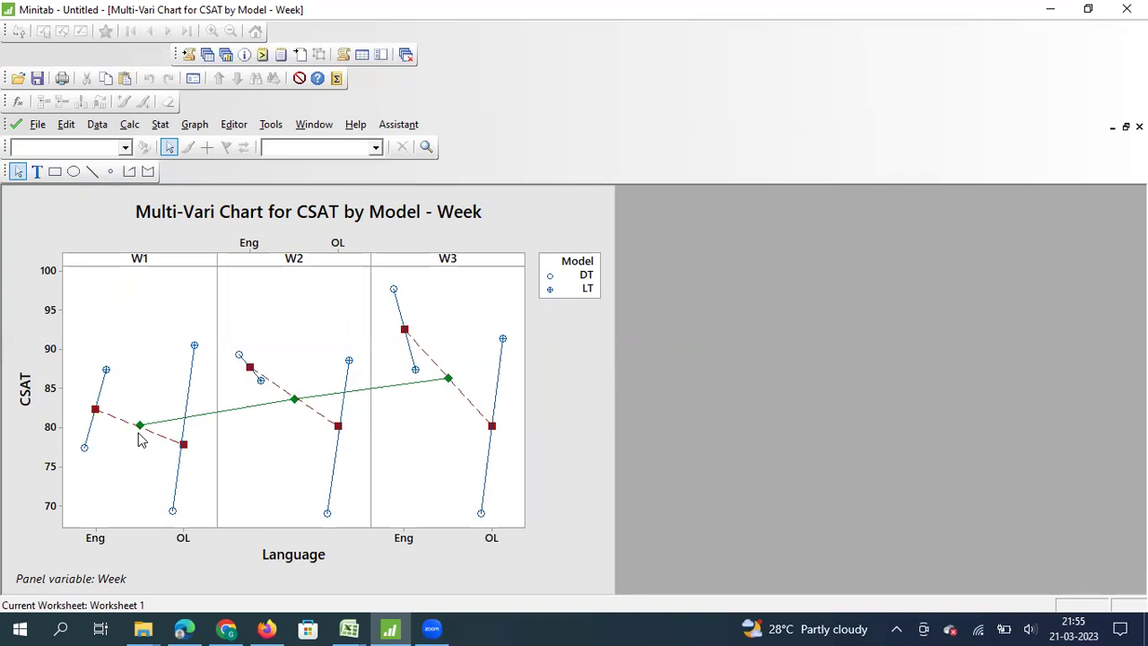
pyautogui.moveTo(452, 382)
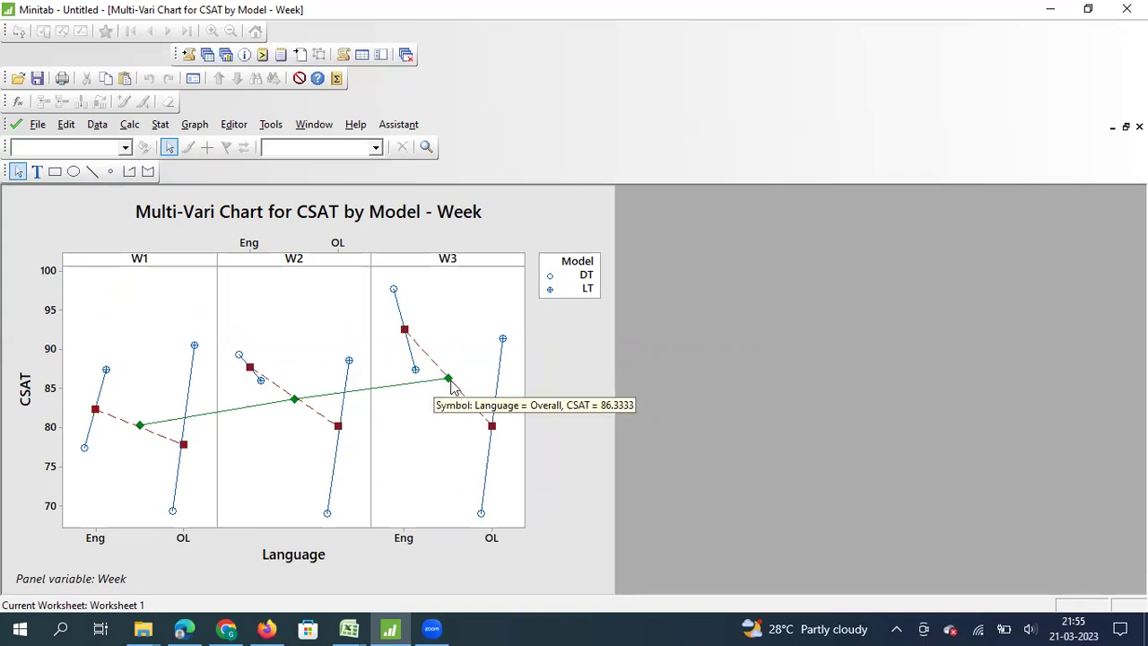